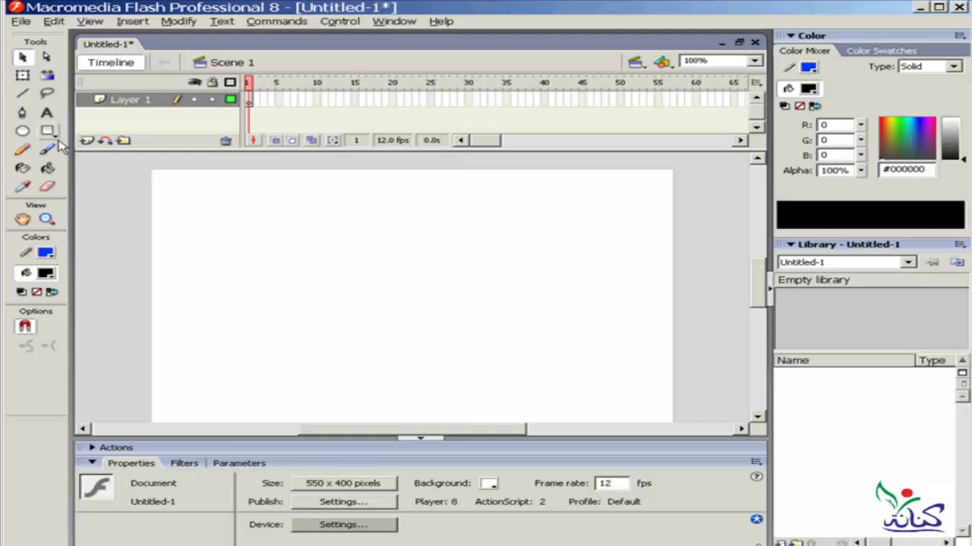
# - Create a static text box reading 'Flash' on the stage and select it to choose its font
pyautogui.click(48, 117)
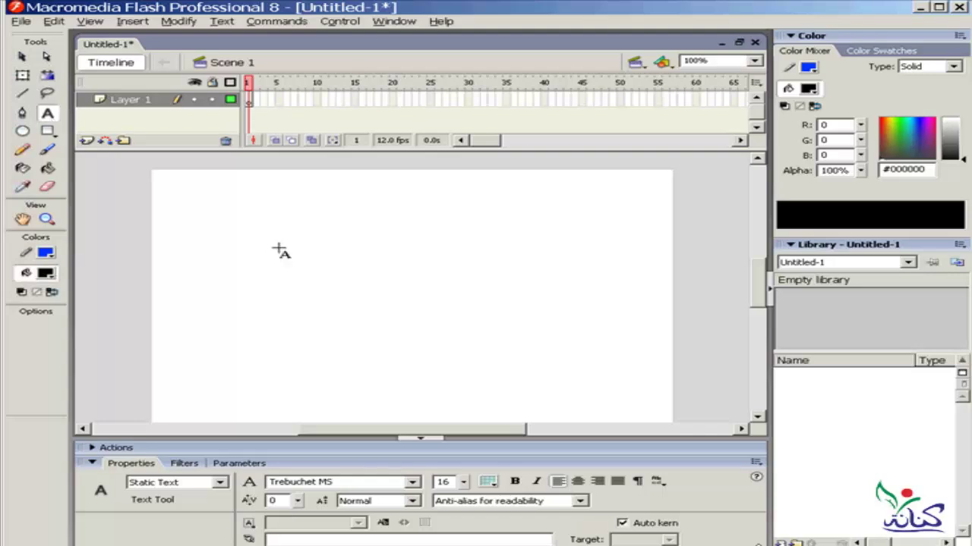
pyautogui.click(318, 249)
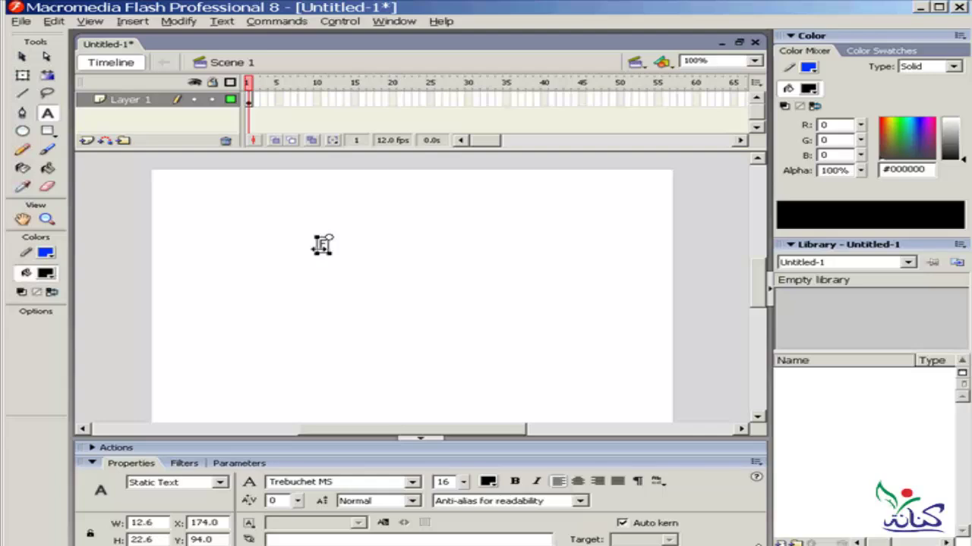
pyautogui.write('Flash')
pyautogui.moveTo(355, 244); pyautogui.dragTo(310, 245)
pyautogui.click(412, 483)
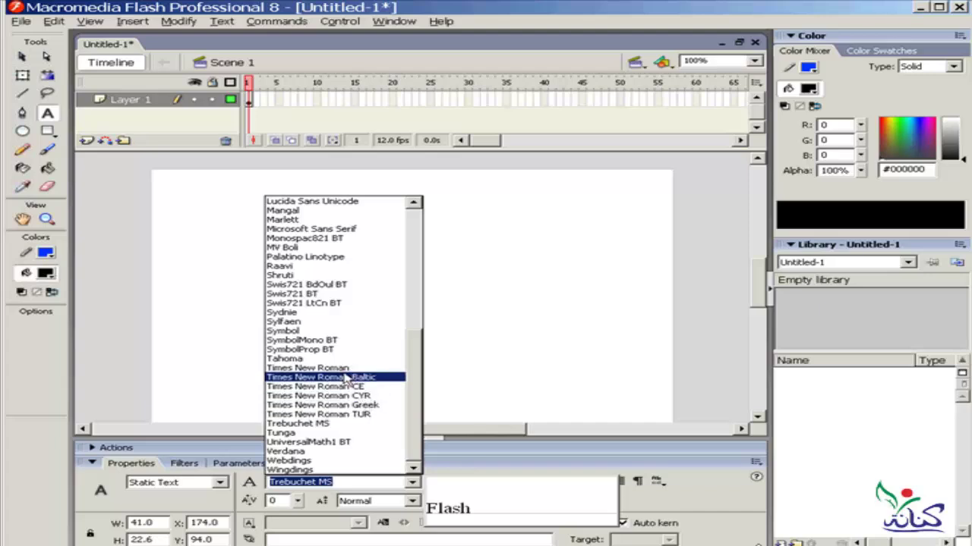
# - Set the Flash text to Trebuchet MS at size 25, then enlarge it to 40
pyautogui.click(333, 425)
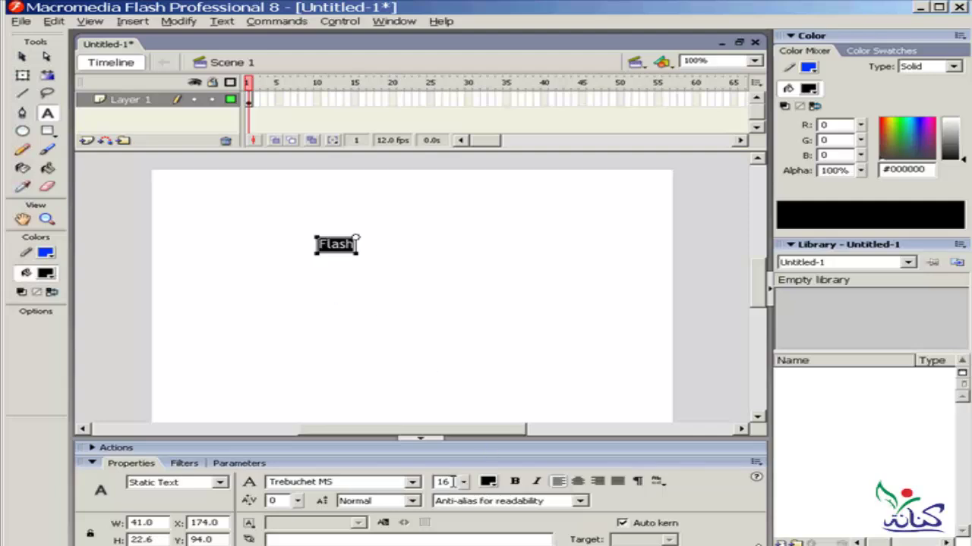
pyautogui.doubleClick(449, 482)
pyautogui.write('25')
pyautogui.press('Return')
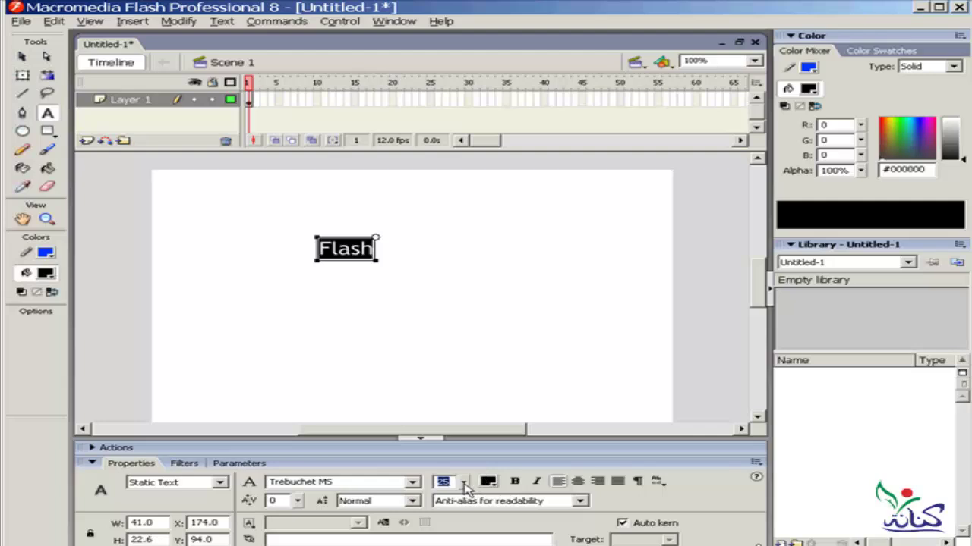
pyautogui.moveTo(464, 484); pyautogui.dragTo(464, 478)
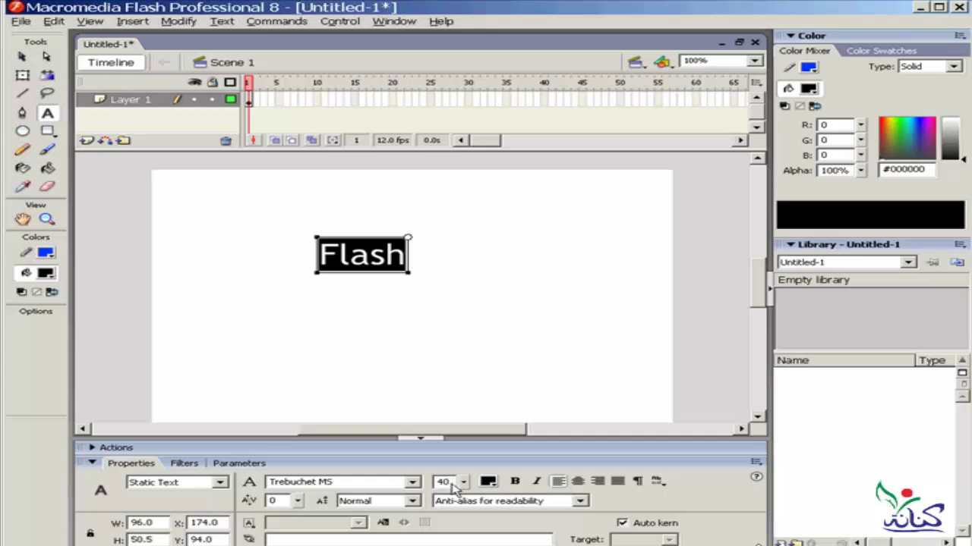
# - Colour the Flash text #993300 and lower its alpha to 81%
pyautogui.click(492, 485)
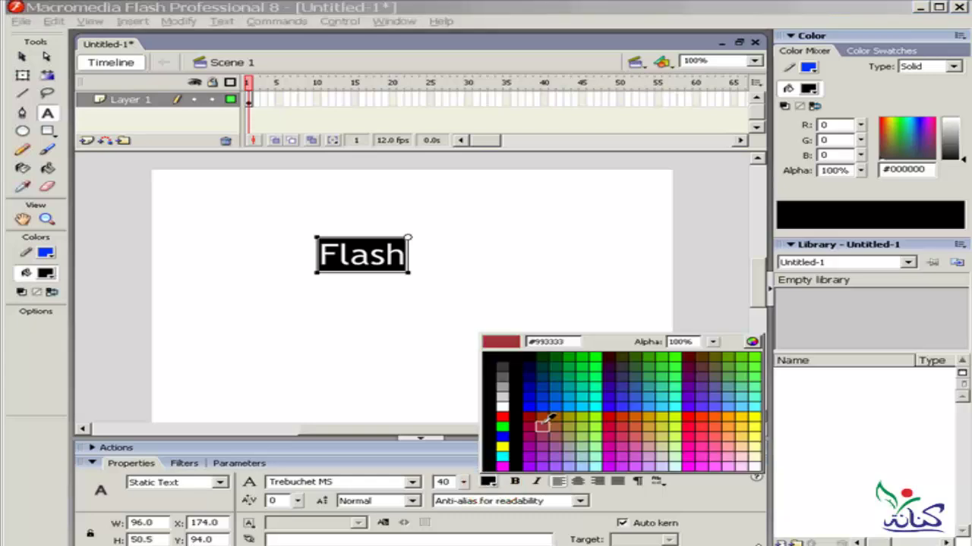
pyautogui.click(542, 416)
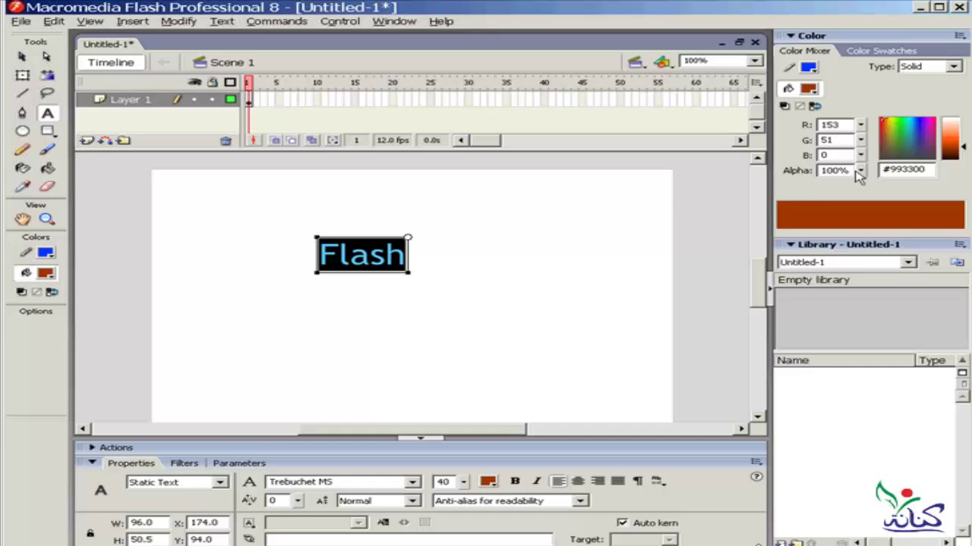
pyautogui.moveTo(864, 175); pyautogui.dragTo(864, 190)
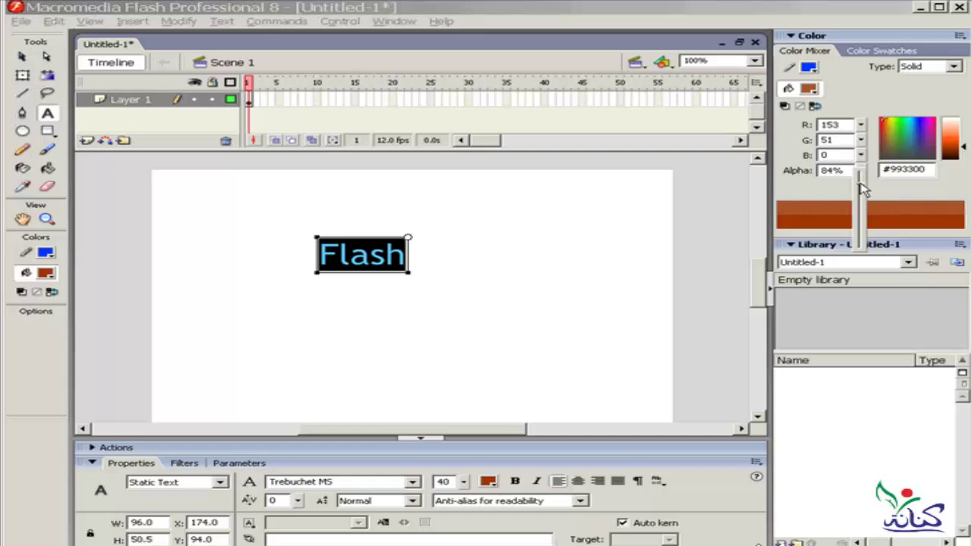
pyautogui.moveTo(861, 184); pyautogui.dragTo(862, 191)
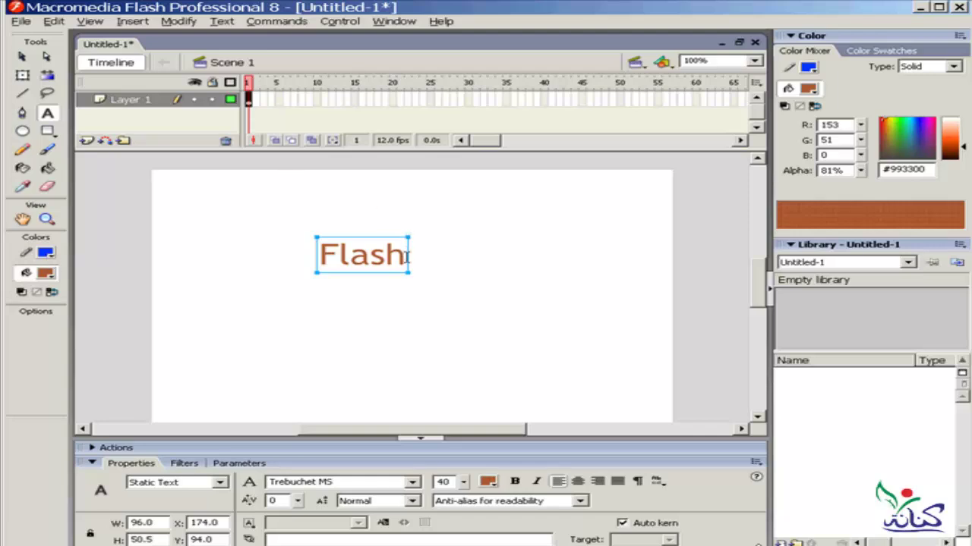
pyautogui.moveTo(404, 258); pyautogui.dragTo(318, 257)
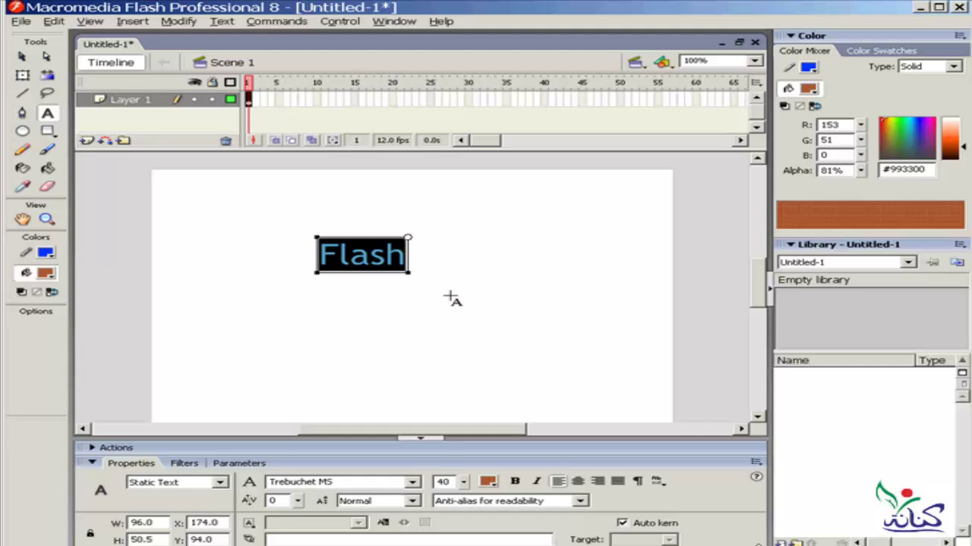
pyautogui.click(516, 482)
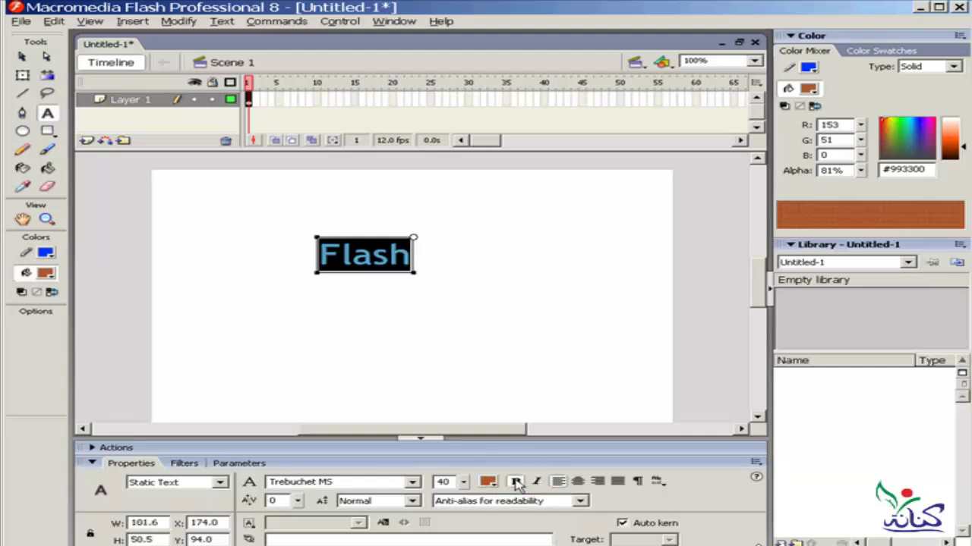
pyautogui.click(536, 482)
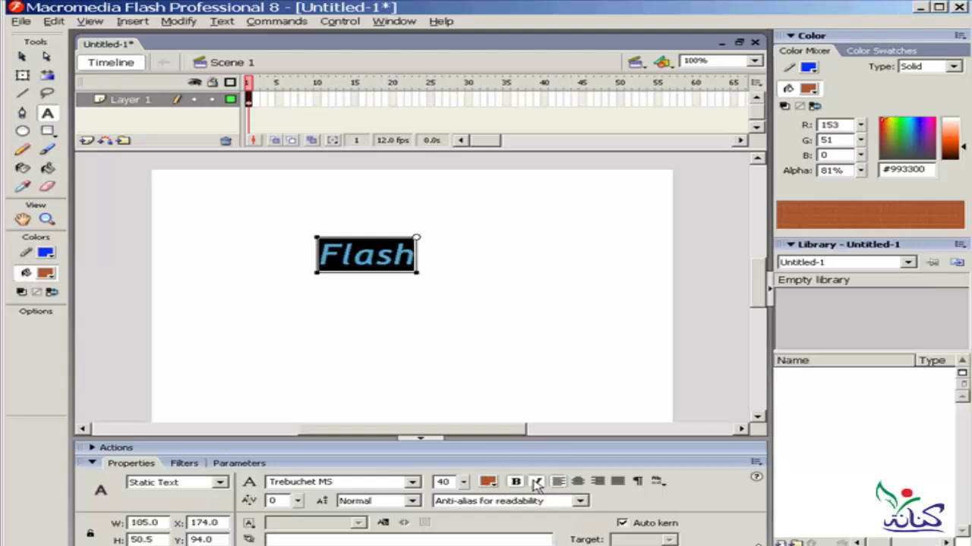
pyautogui.click(536, 483)
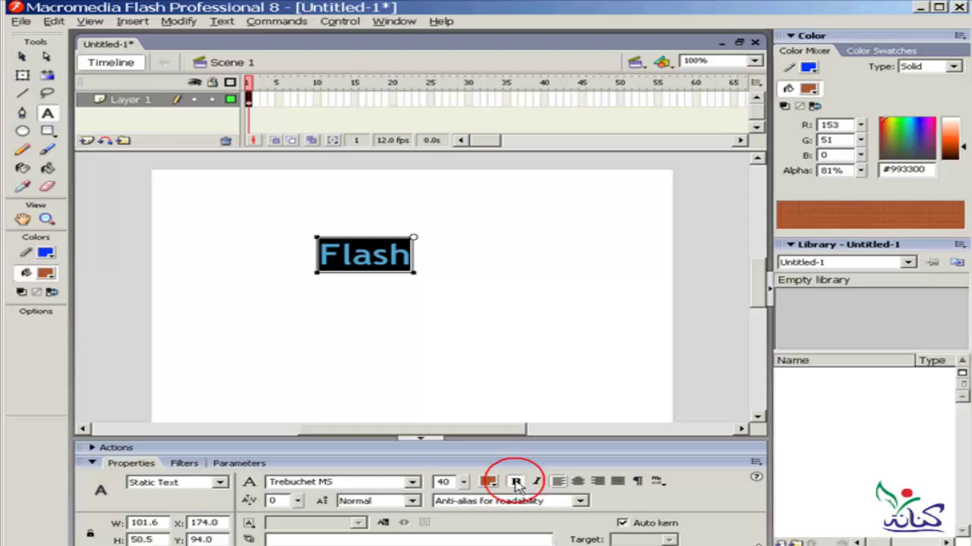
pyautogui.click(516, 482)
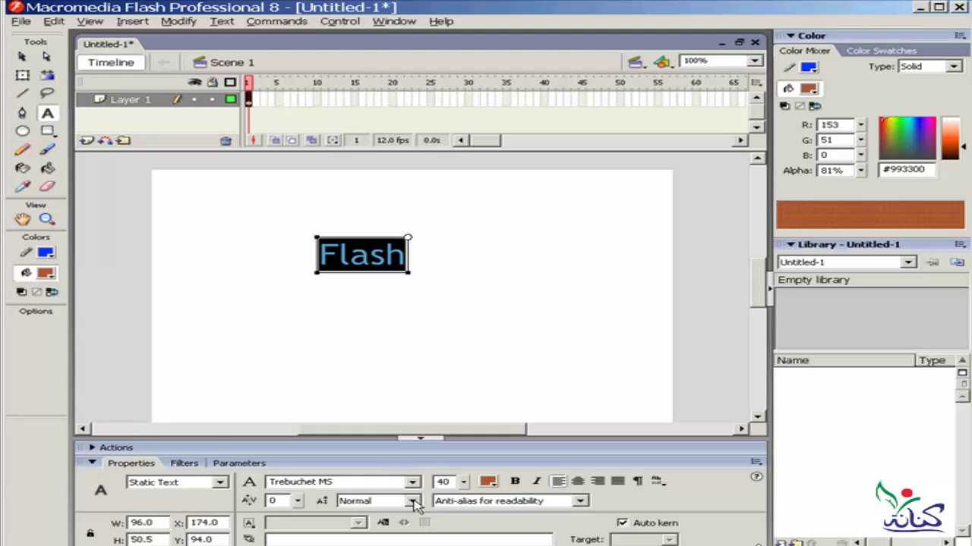
pyautogui.click(412, 502)
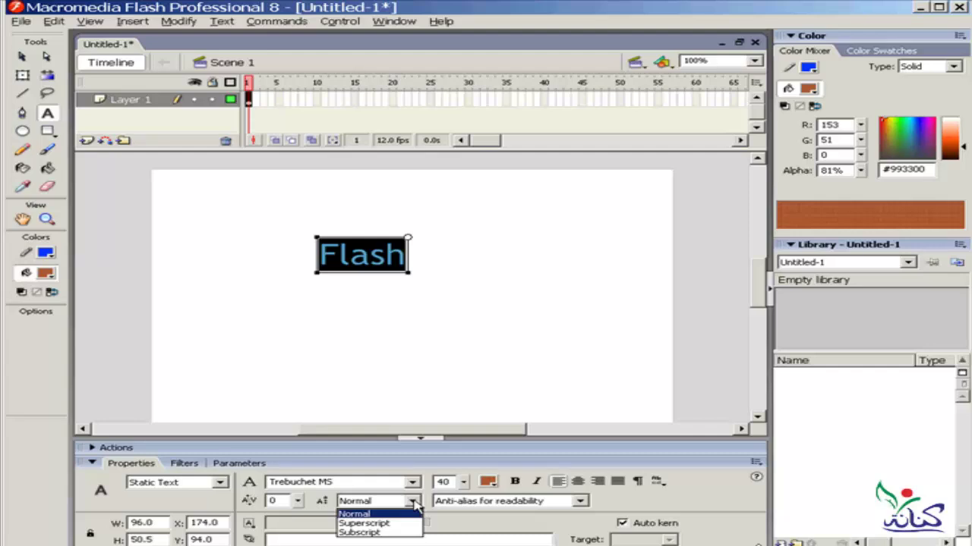
pyautogui.click(415, 505)
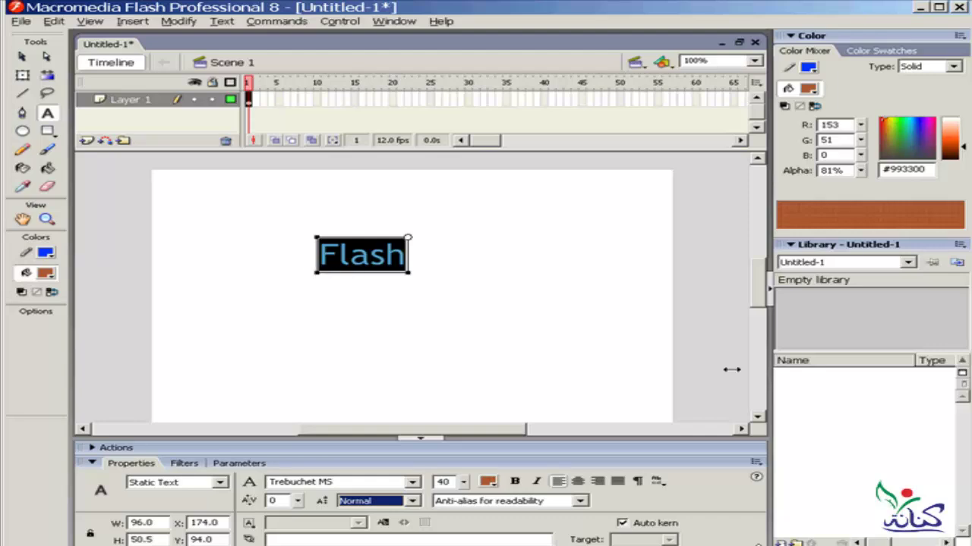
pyautogui.click(657, 483)
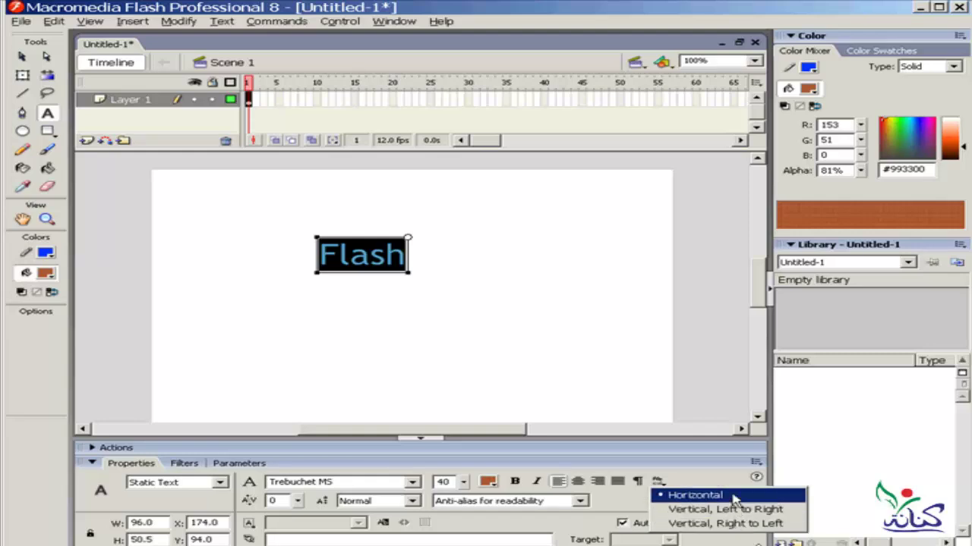
pyautogui.click(733, 499)
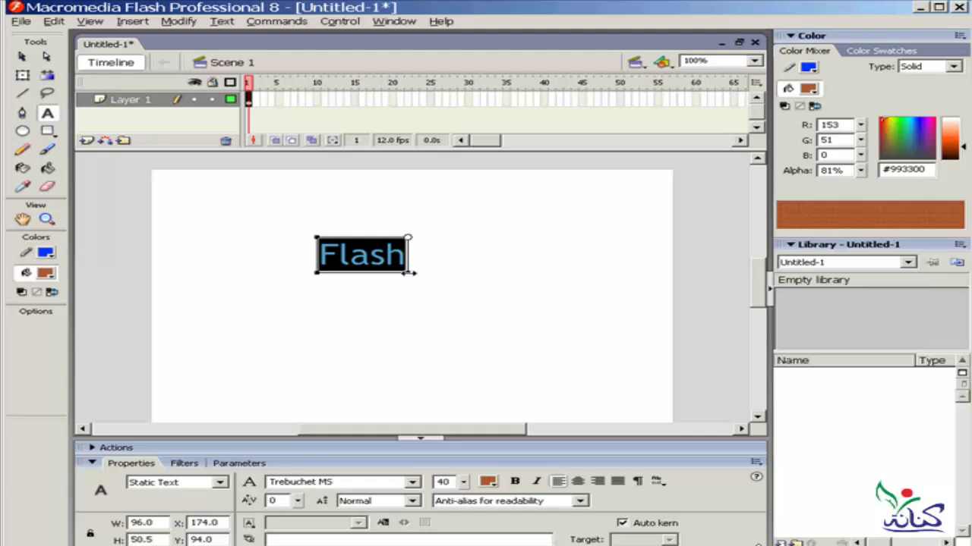
# - Stretch the Flash text box right and left, fine-tuning its width to about 381
pyautogui.moveTo(408, 273); pyautogui.dragTo(608, 274)
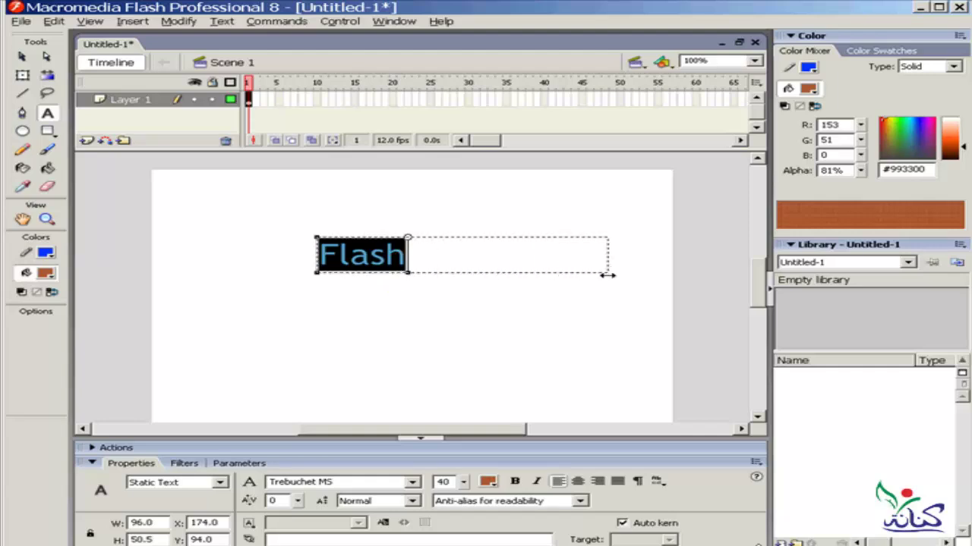
pyautogui.moveTo(316, 274); pyautogui.dragTo(235, 273)
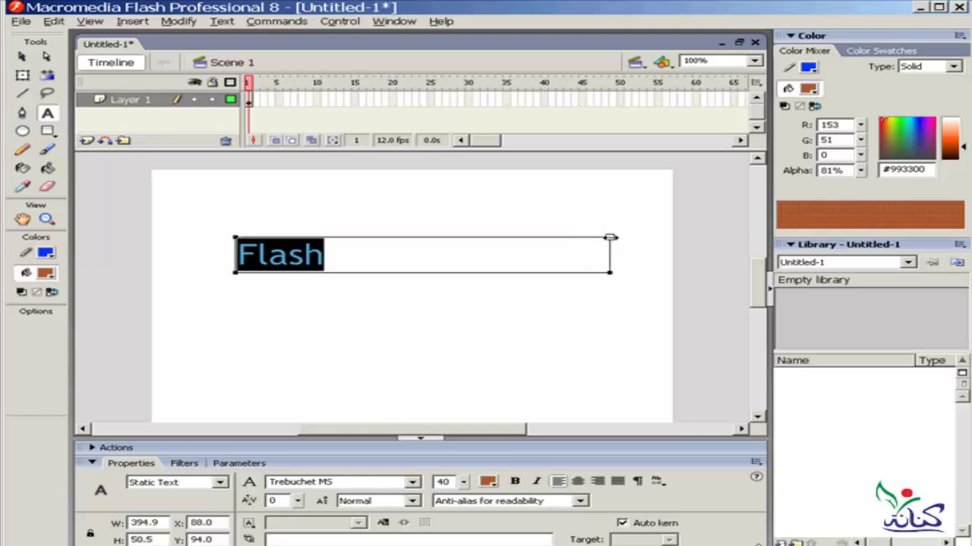
pyautogui.moveTo(608, 239); pyautogui.dragTo(633, 236)
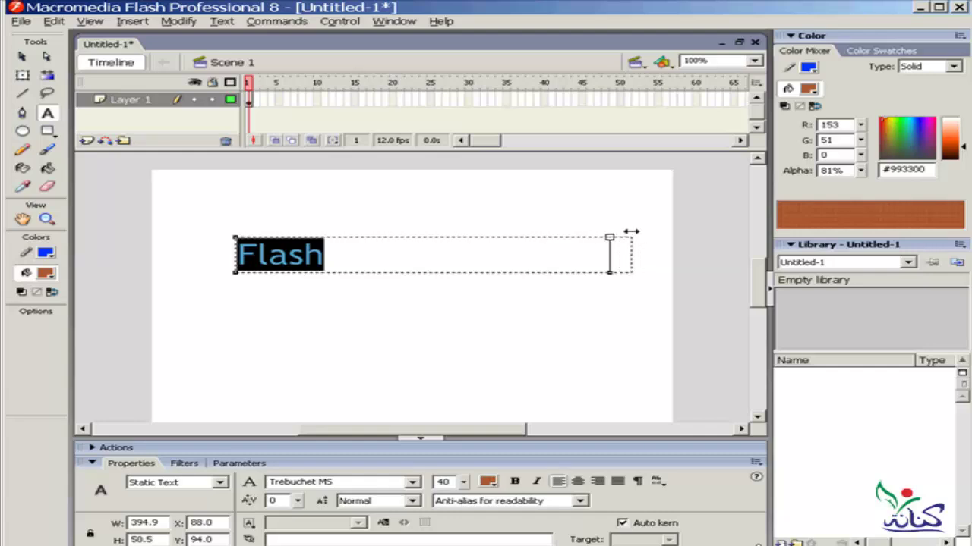
pyautogui.moveTo(632, 235)
pyautogui.mouseDown()
pyautogui.moveTo(548, 235)
pyautogui.moveTo(606, 238)
pyautogui.mouseUp()
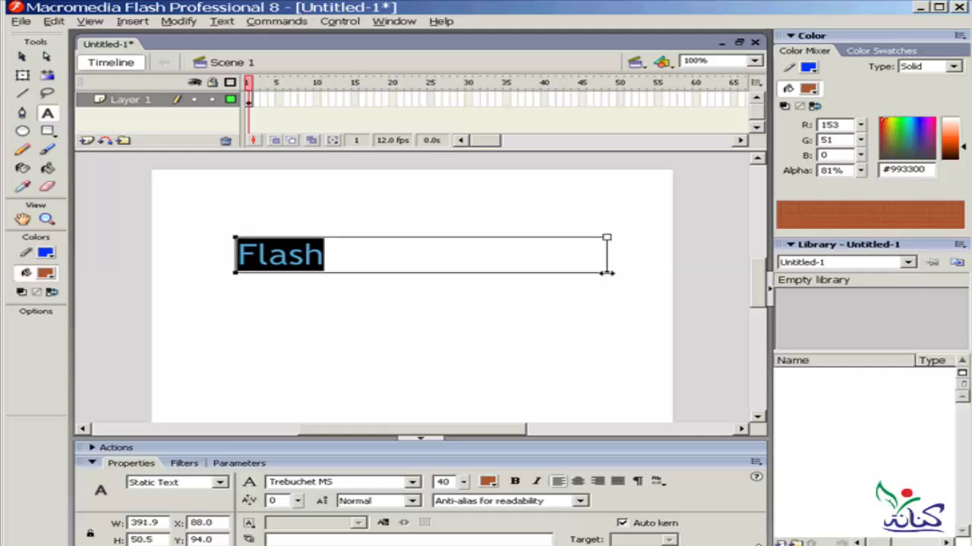
pyautogui.moveTo(609, 274)
pyautogui.mouseDown()
pyautogui.moveTo(626, 272)
pyautogui.moveTo(597, 272)
pyautogui.mouseUp()
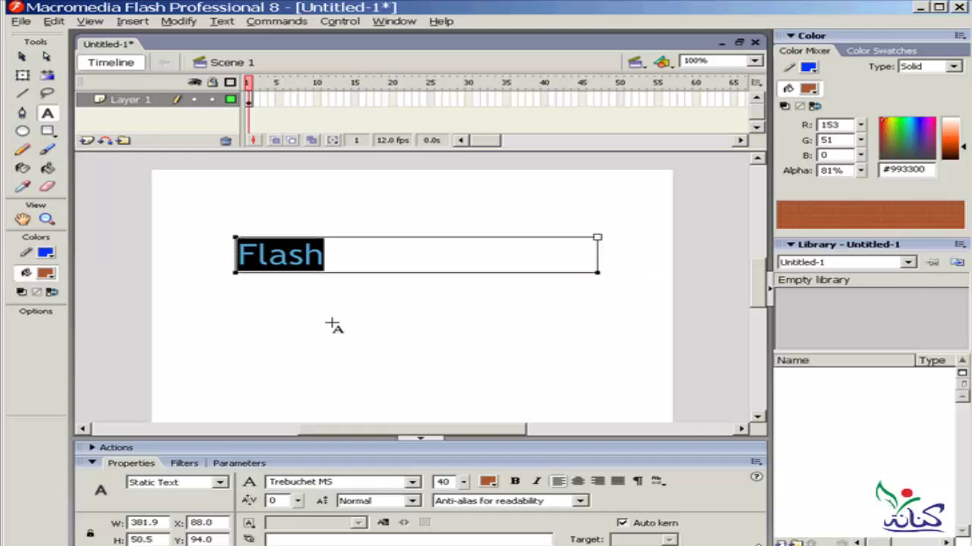
# - Add a second line 'flash' and shrink the text box to fit the text
pyautogui.click(344, 255)
pyautogui.press('Return')
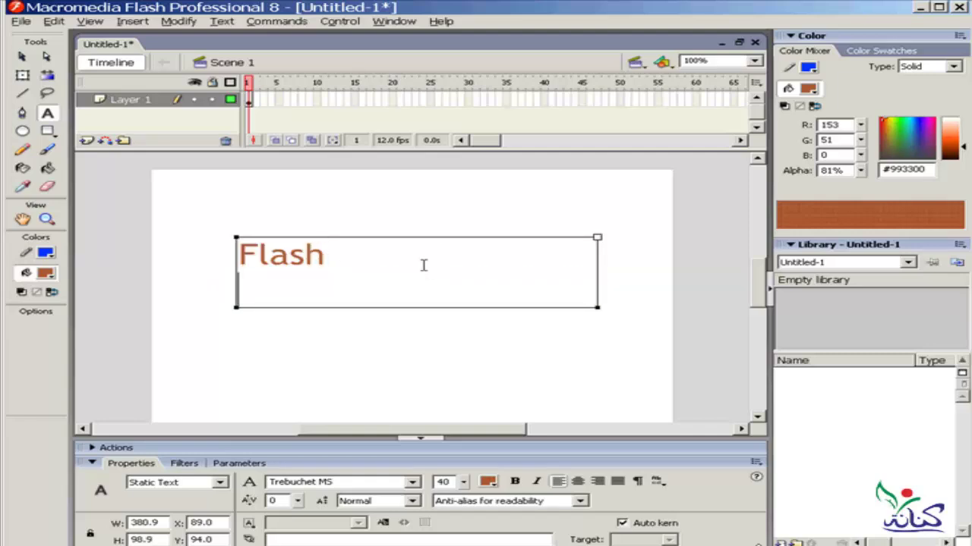
pyautogui.write('fl')
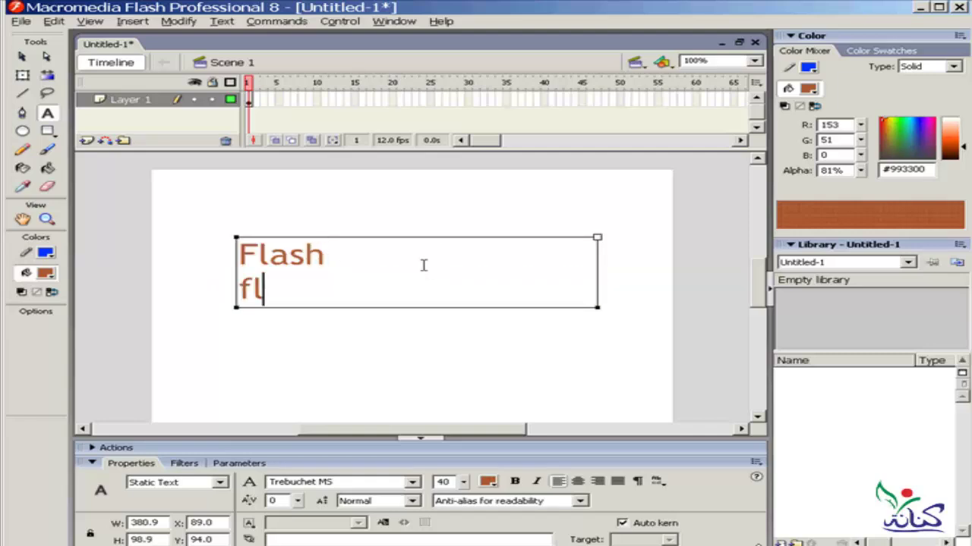
pyautogui.write('ash')
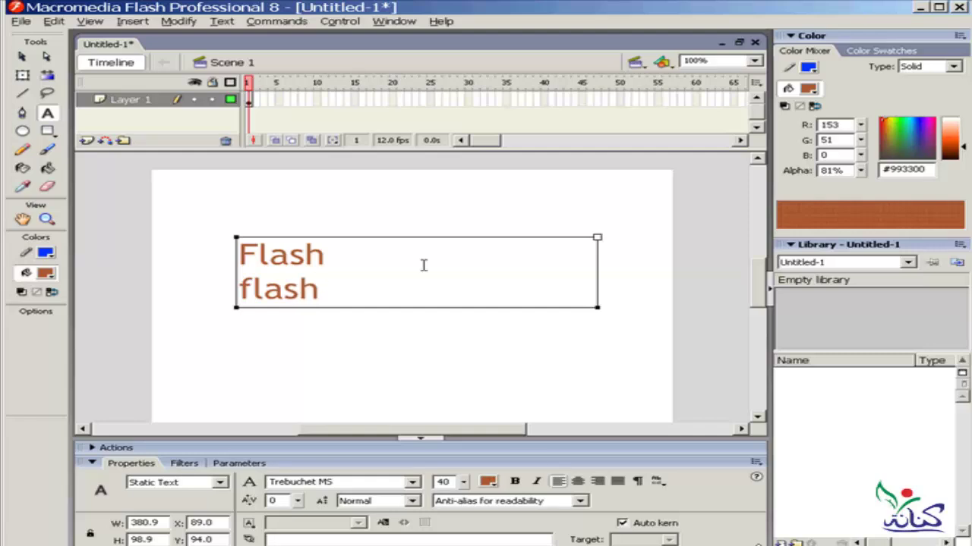
pyautogui.moveTo(597, 238); pyautogui.dragTo(323, 238)
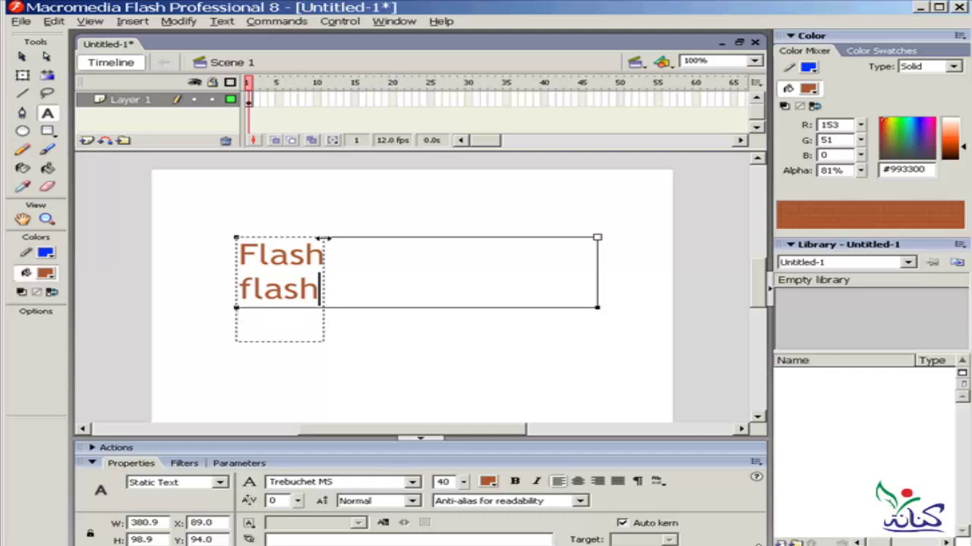
pyautogui.moveTo(322, 238); pyautogui.dragTo(323, 239)
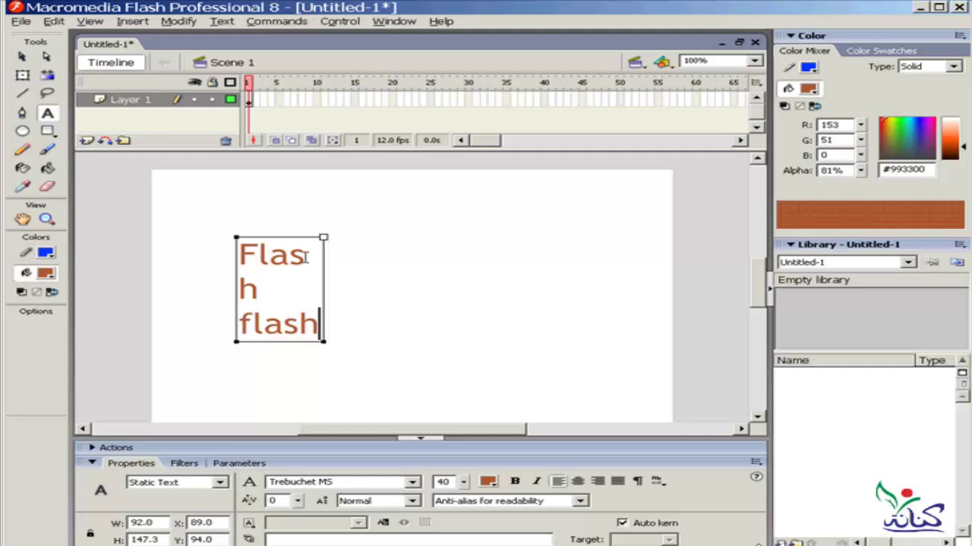
pyautogui.moveTo(322, 237); pyautogui.dragTo(312, 238)
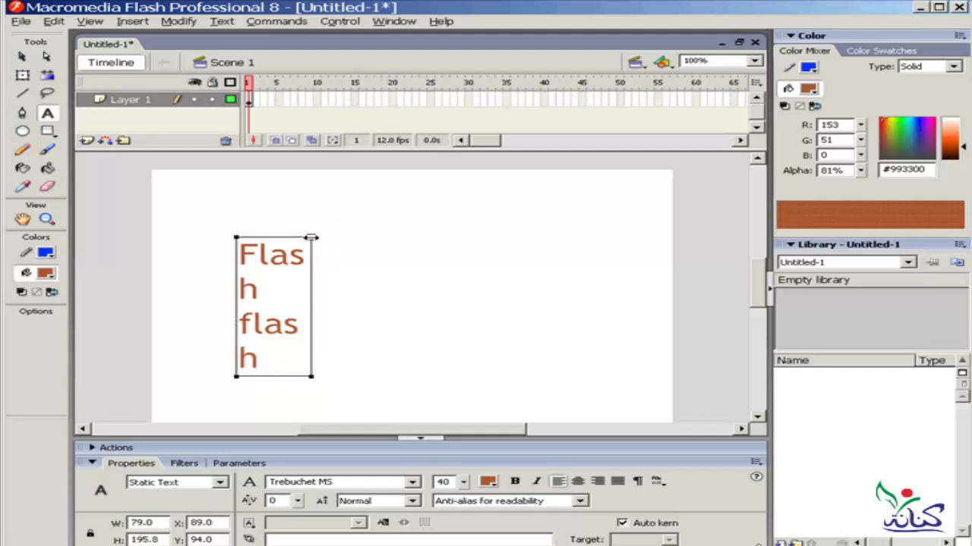
# - Reduce both lines of 'Flash flash' to size 32 and reselect the whole block
pyautogui.click(240, 254)
pyautogui.moveTo(240, 255); pyautogui.dragTo(286, 357)
pyautogui.moveTo(464, 482); pyautogui.dragTo(465, 494)
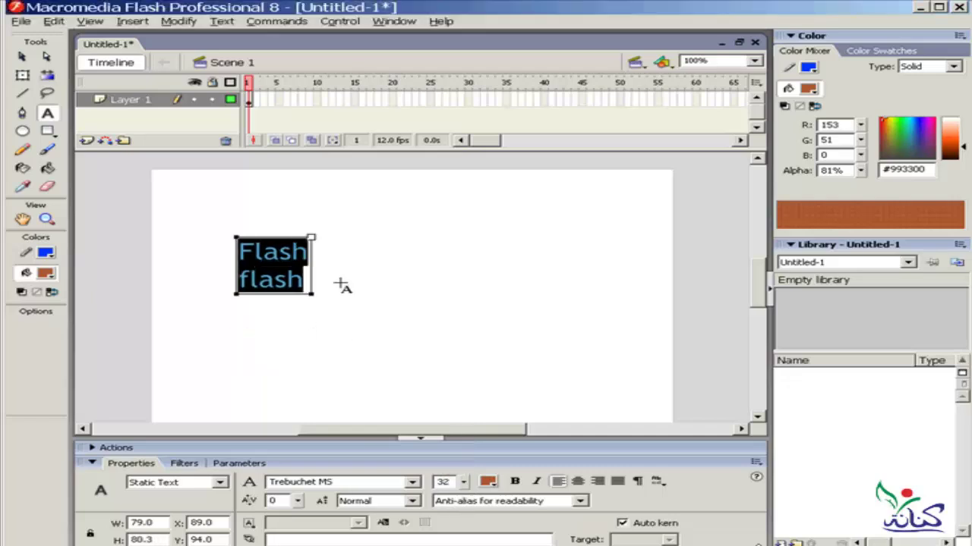
pyautogui.click(223, 213)
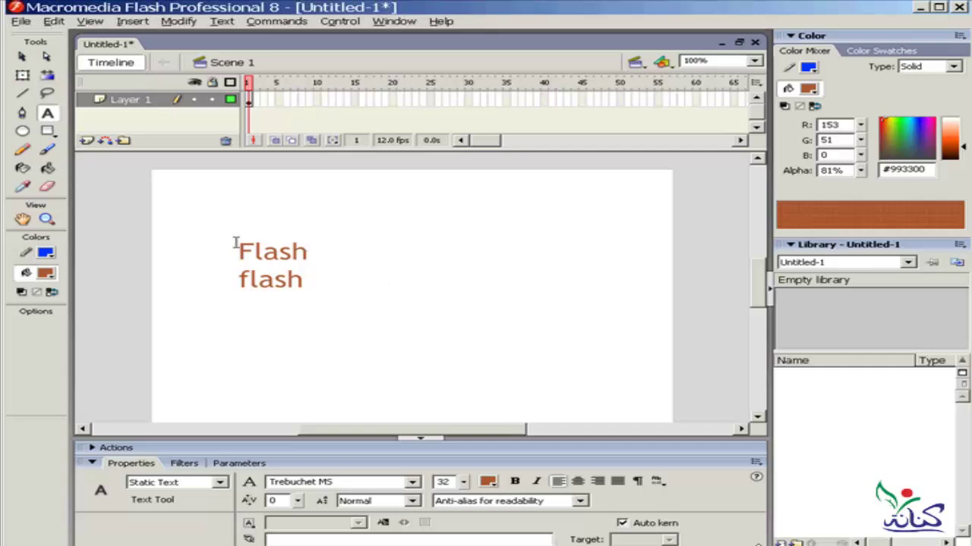
pyautogui.moveTo(237, 244); pyautogui.dragTo(355, 299)
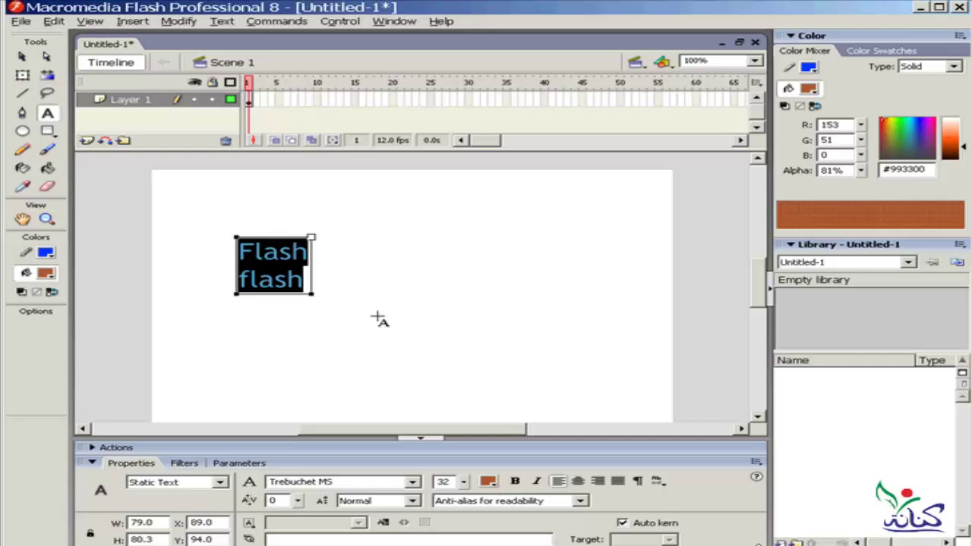
pyautogui.hotkey('ctrl', 'Return')
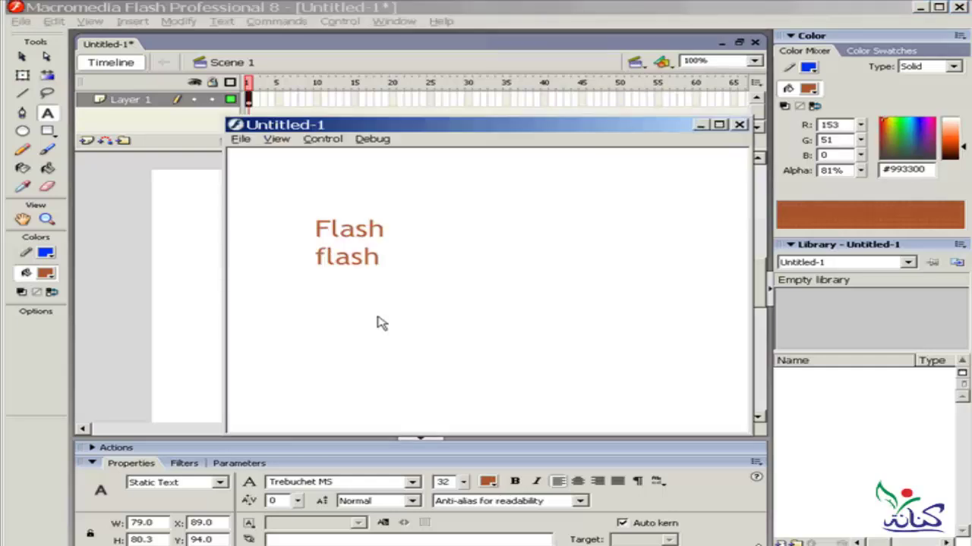
pyautogui.click(349, 242)
pyautogui.click(350, 259)
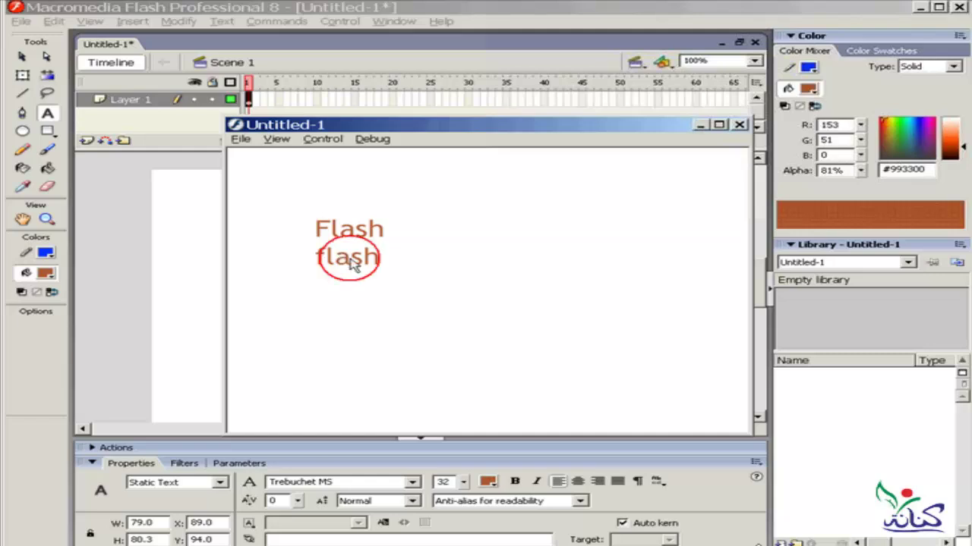
pyautogui.click(317, 225)
pyautogui.click(364, 248)
pyautogui.click(739, 124)
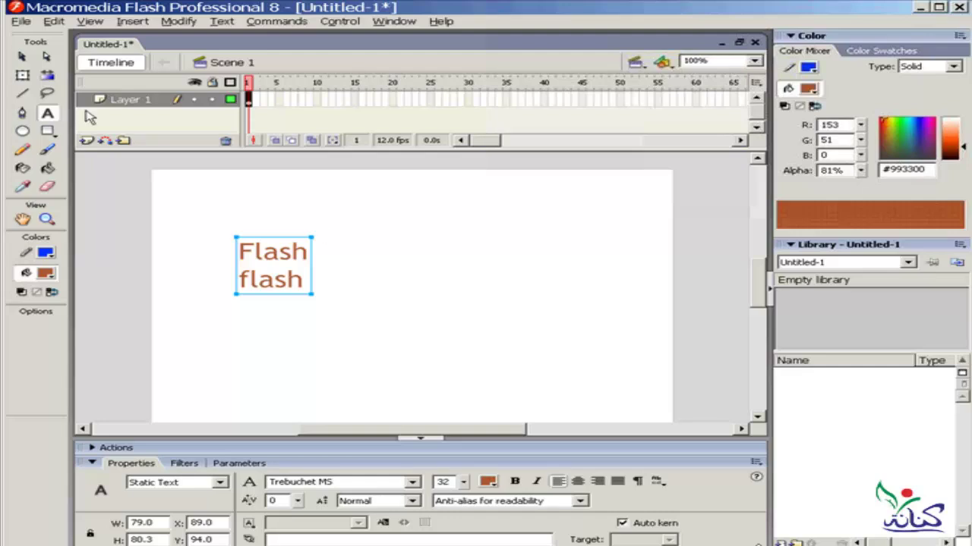
# - Add a Dynamic Text field 'hesham' right of Flash flash, widened to fit one line
pyautogui.press('Escape')
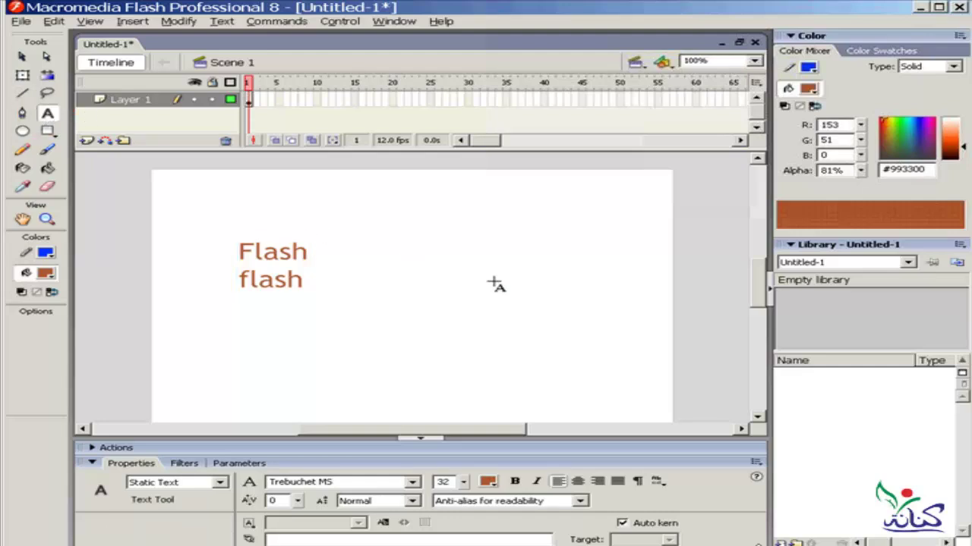
pyautogui.click(390, 244)
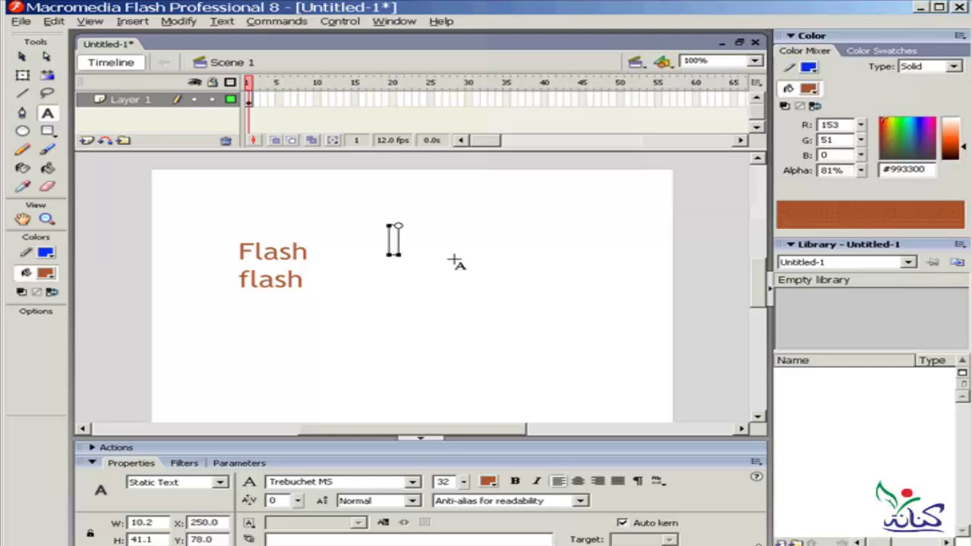
pyautogui.write('hesh')
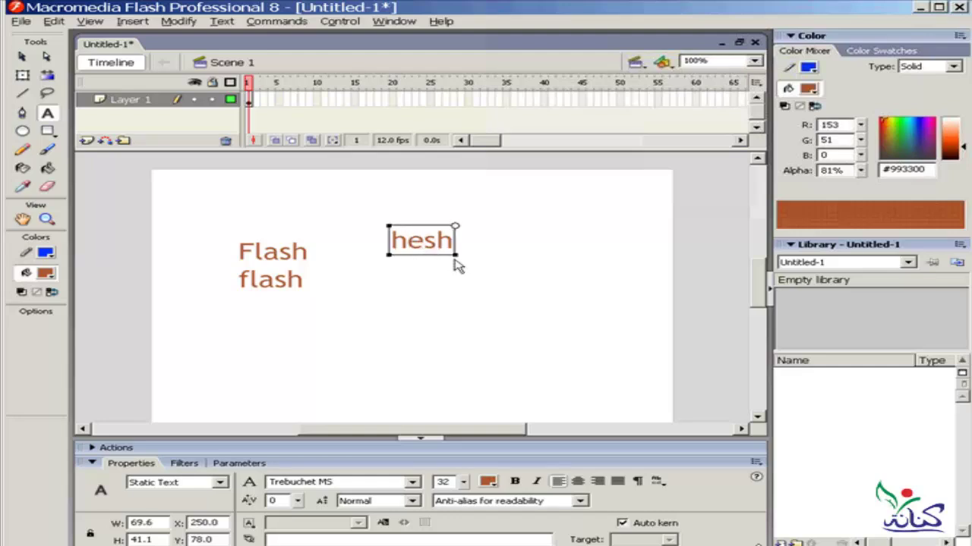
pyautogui.write('am')
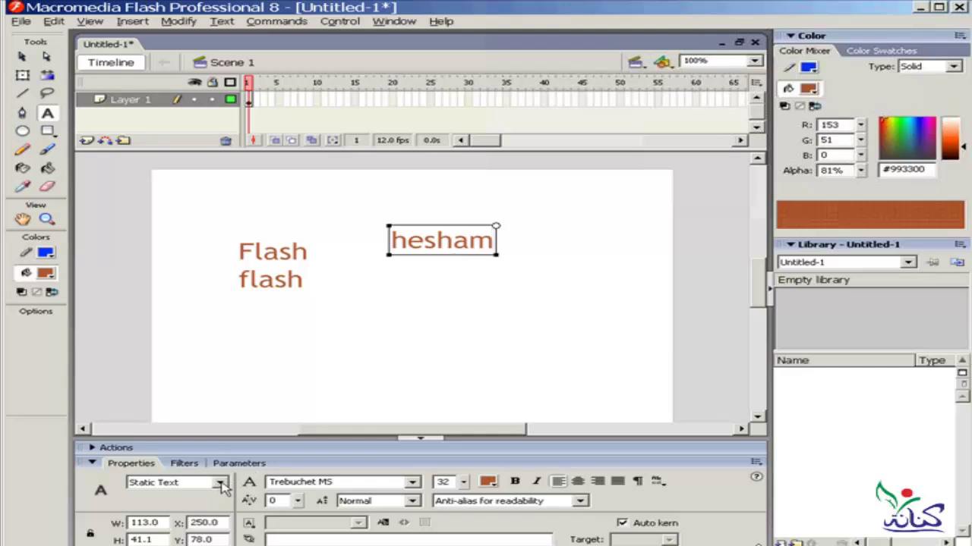
pyautogui.click(220, 483)
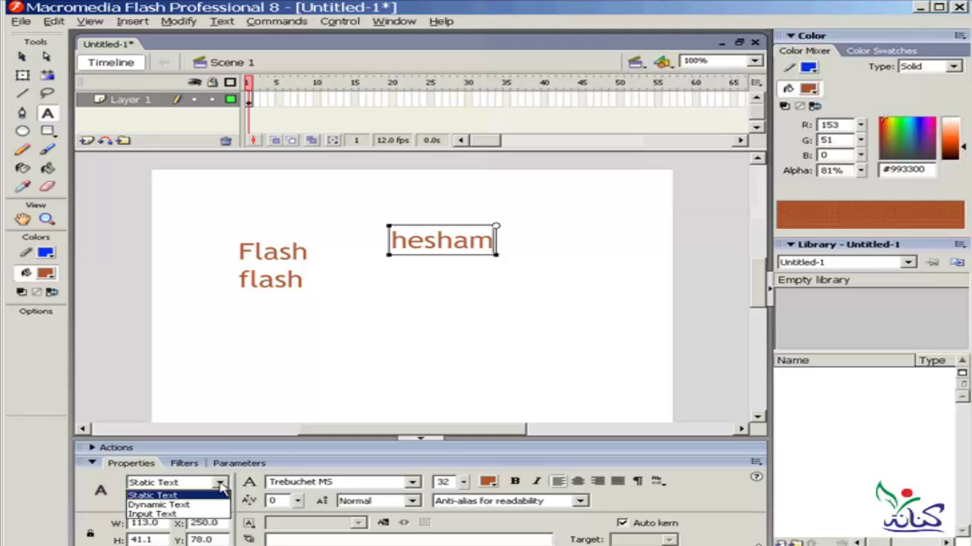
pyautogui.click(186, 505)
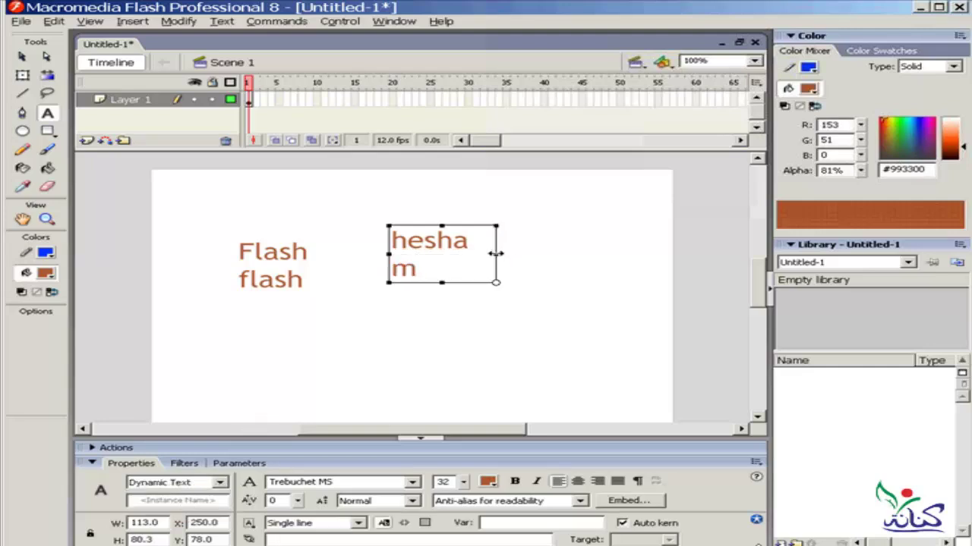
pyautogui.moveTo(495, 254); pyautogui.dragTo(525, 254)
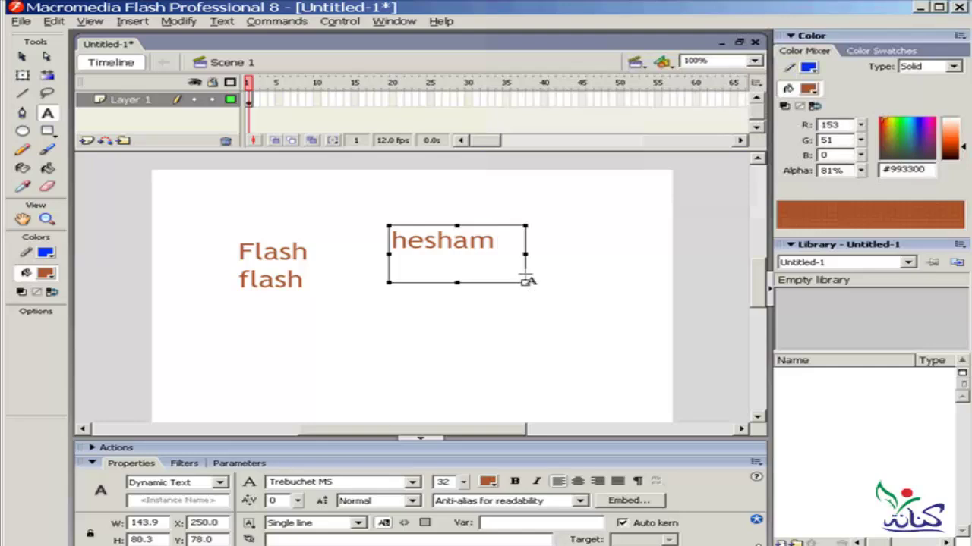
pyautogui.click(292, 253)
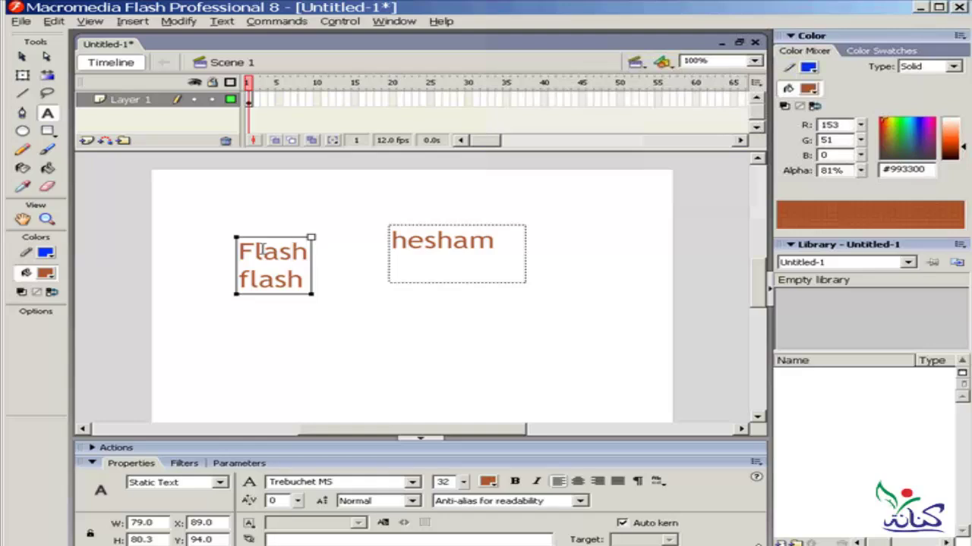
pyautogui.click(22, 57)
pyautogui.click(197, 232)
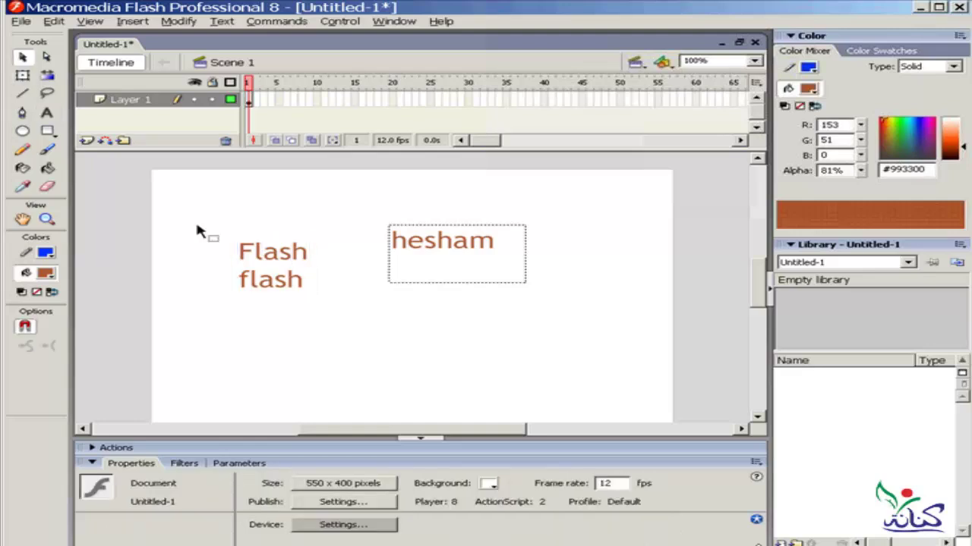
pyautogui.click(441, 283)
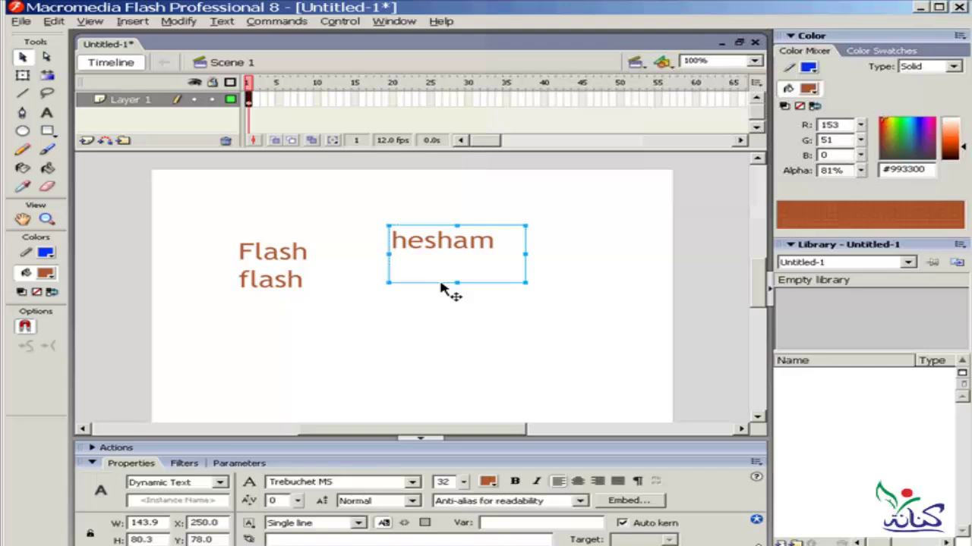
pyautogui.click(334, 322)
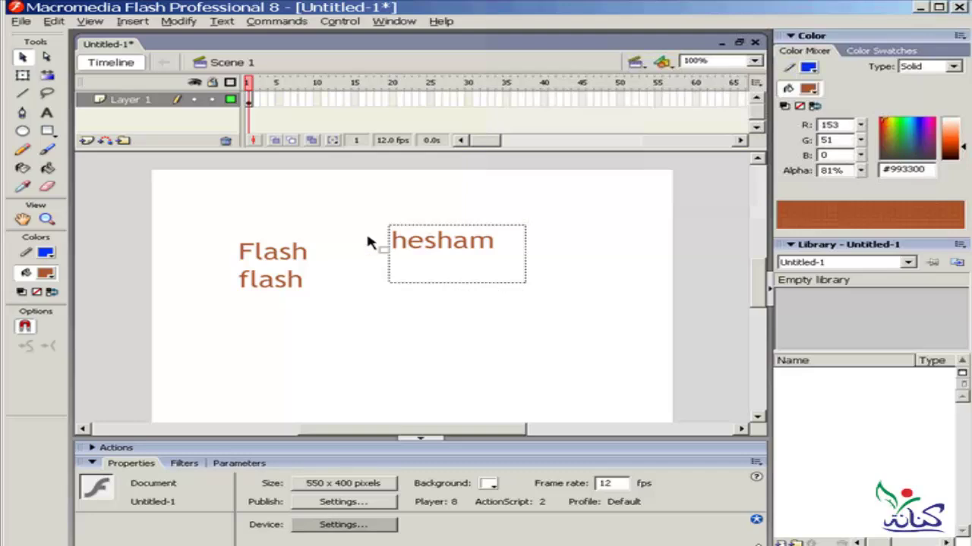
pyautogui.click(432, 287)
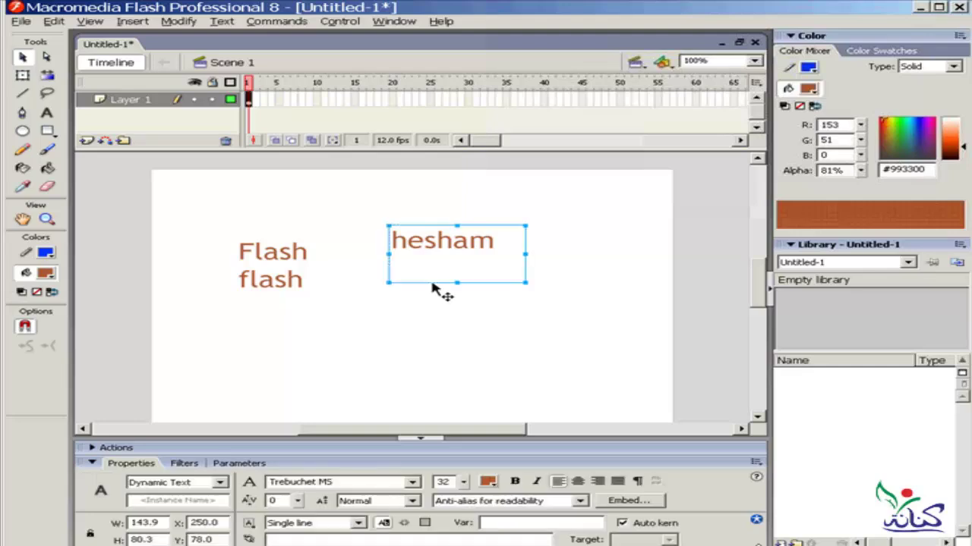
pyautogui.click(362, 346)
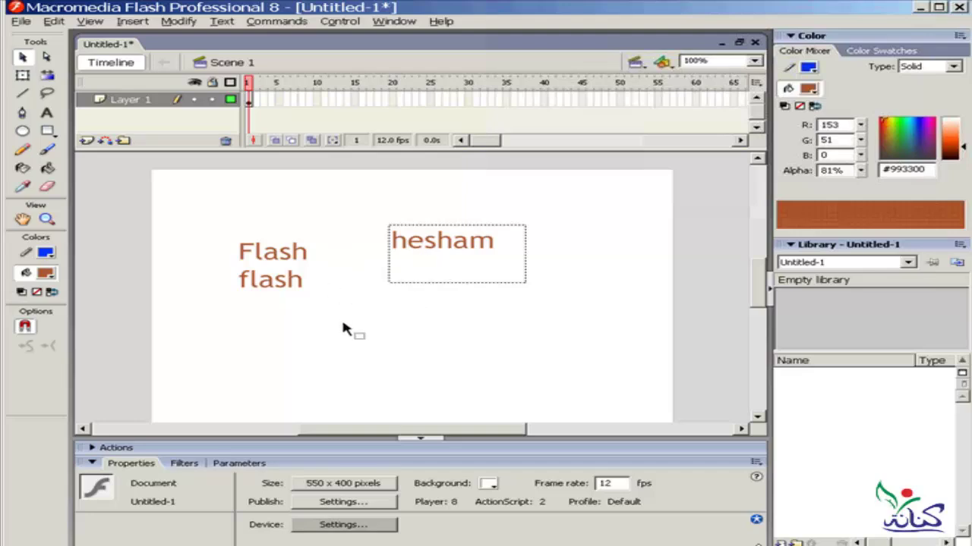
# - Create a new text field under the existing text and set its type to Input Text
pyautogui.click(47, 114)
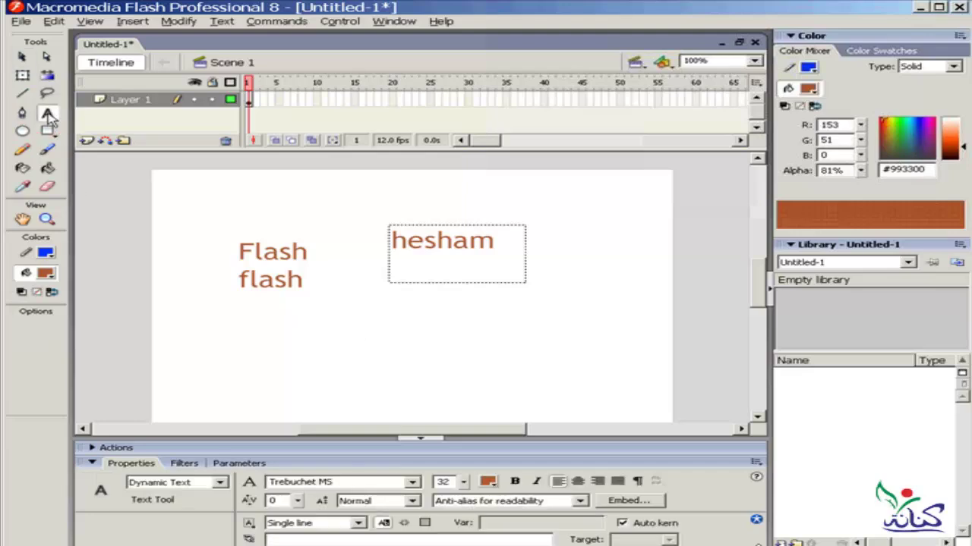
pyautogui.click(343, 341)
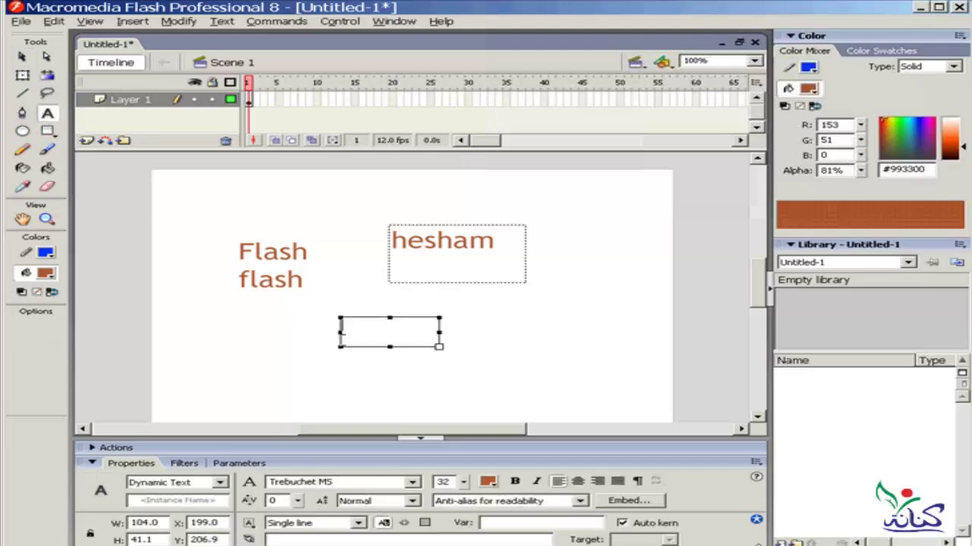
pyautogui.click(220, 482)
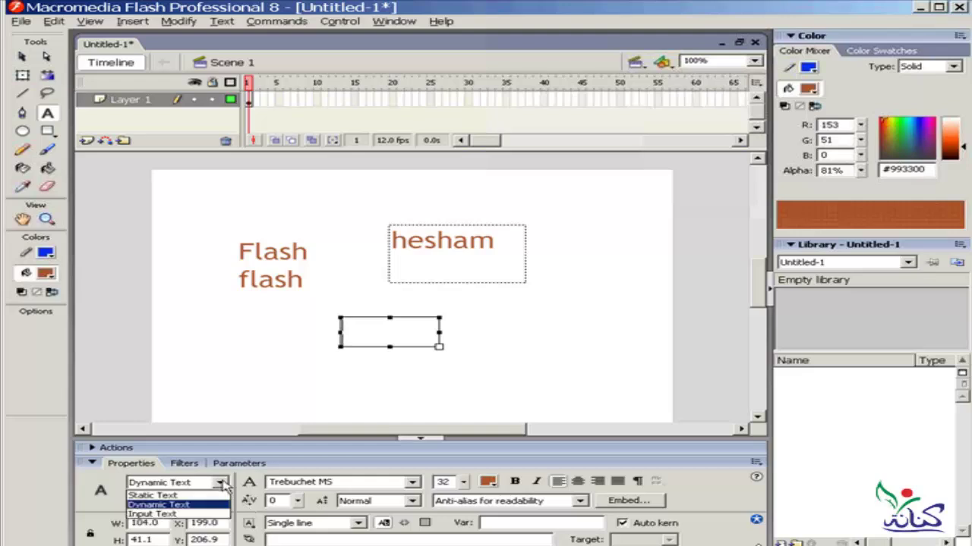
pyautogui.click(193, 515)
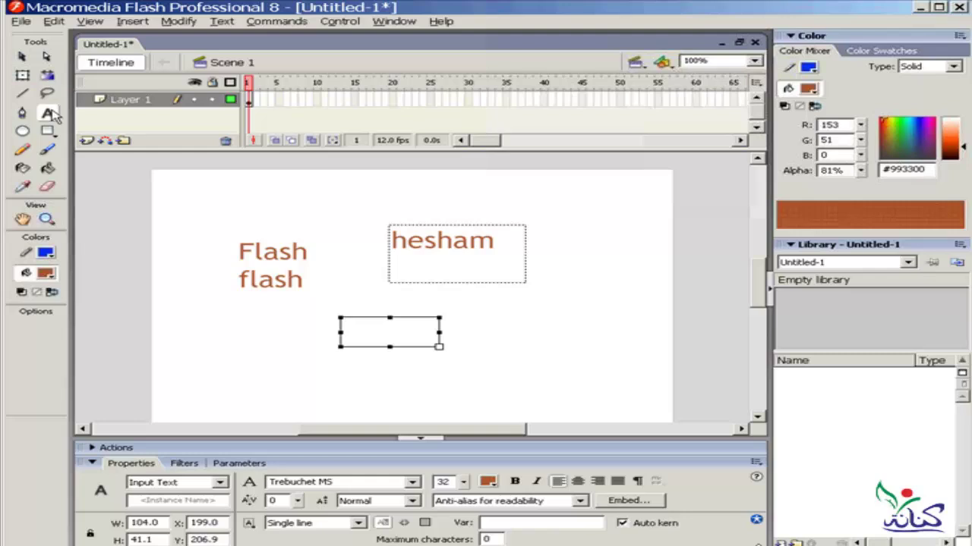
# - Draw a brown rectangle around the input field and reselect the field on top
pyautogui.click(48, 132)
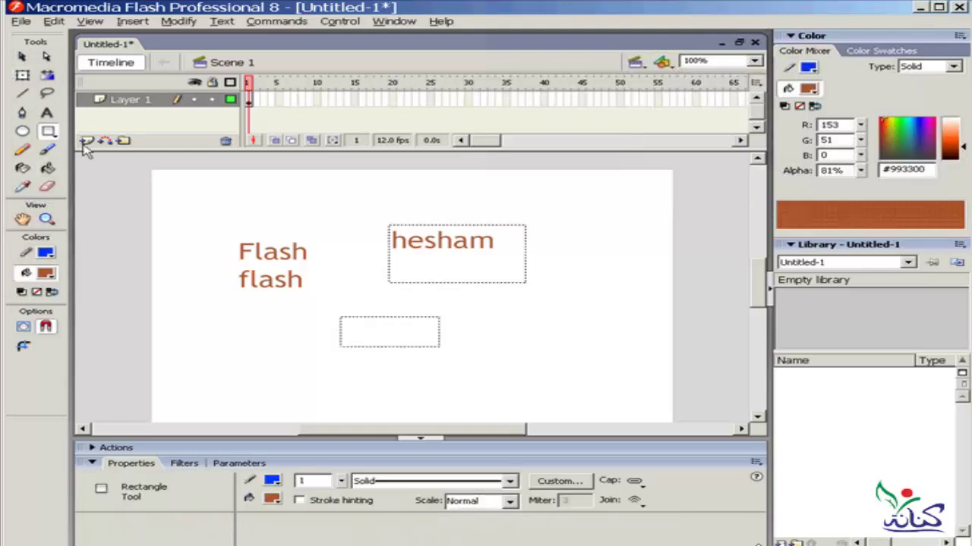
pyautogui.moveTo(472, 307); pyautogui.dragTo(295, 358)
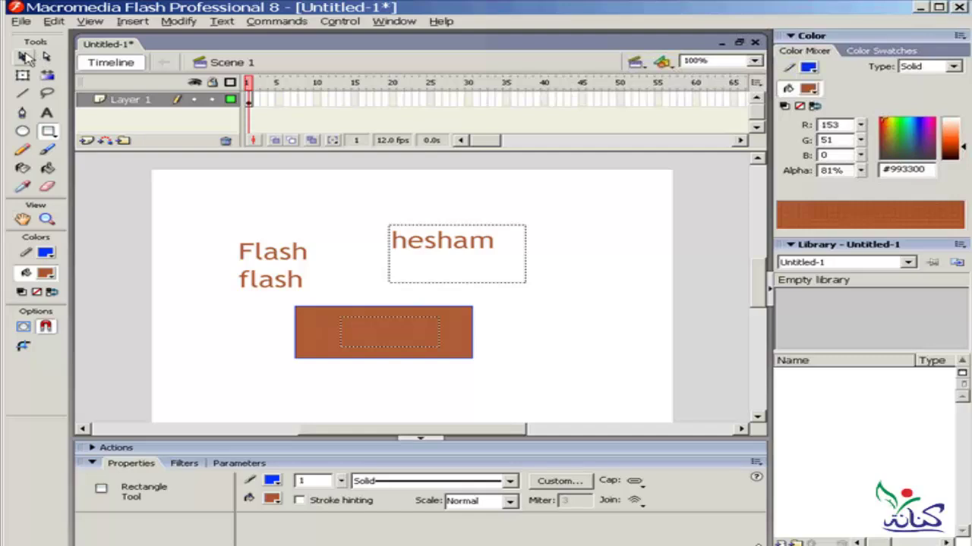
pyautogui.click(23, 58)
pyautogui.click(416, 349)
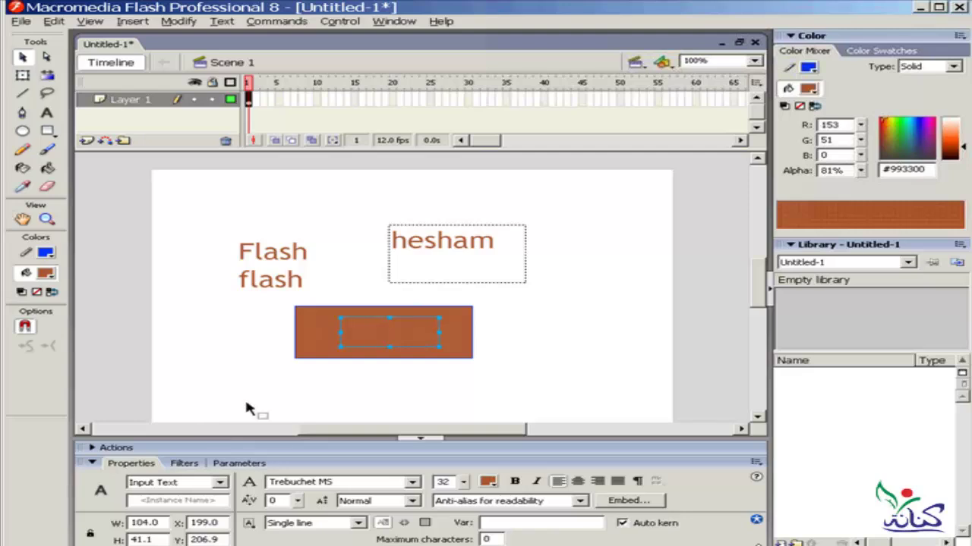
# - Test the movie with Ctrl+Enter and type 'flash' into the input field
pyautogui.hotkey('ctrl', 'Return')
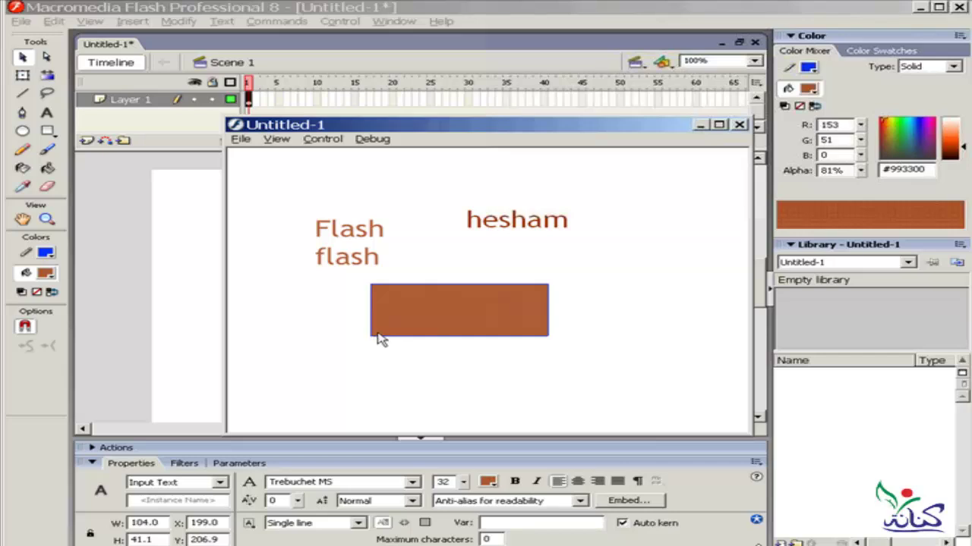
pyautogui.click(440, 307)
pyautogui.write('f')
pyautogui.write('lash')
# - Close the test preview and switch the Flash flash text to Dynamic Text
pyautogui.click(739, 124)
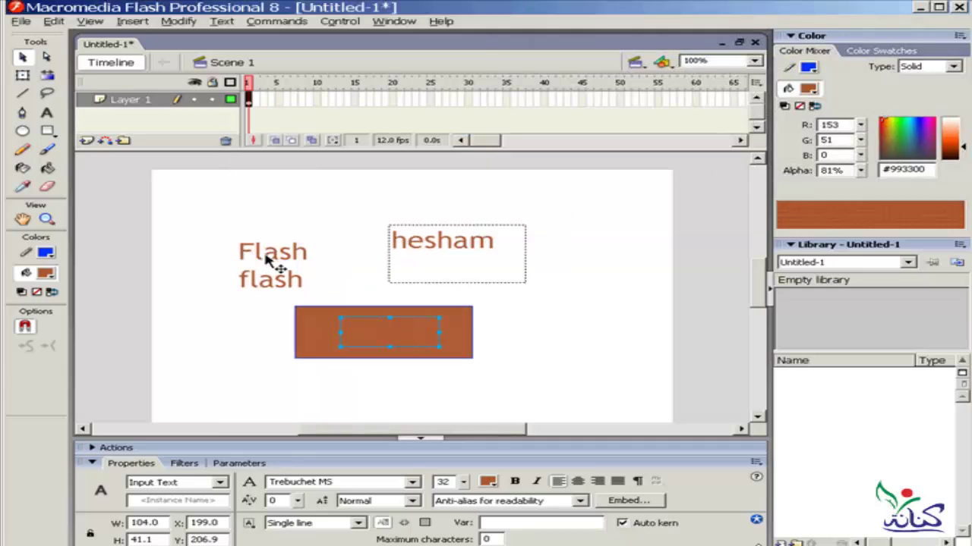
pyautogui.click(276, 264)
pyautogui.click(222, 484)
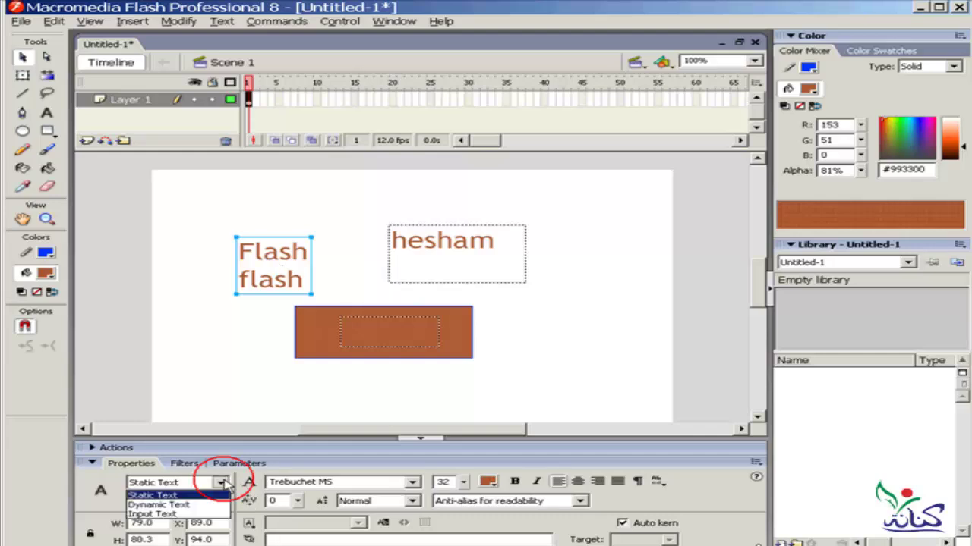
pyautogui.click(186, 501)
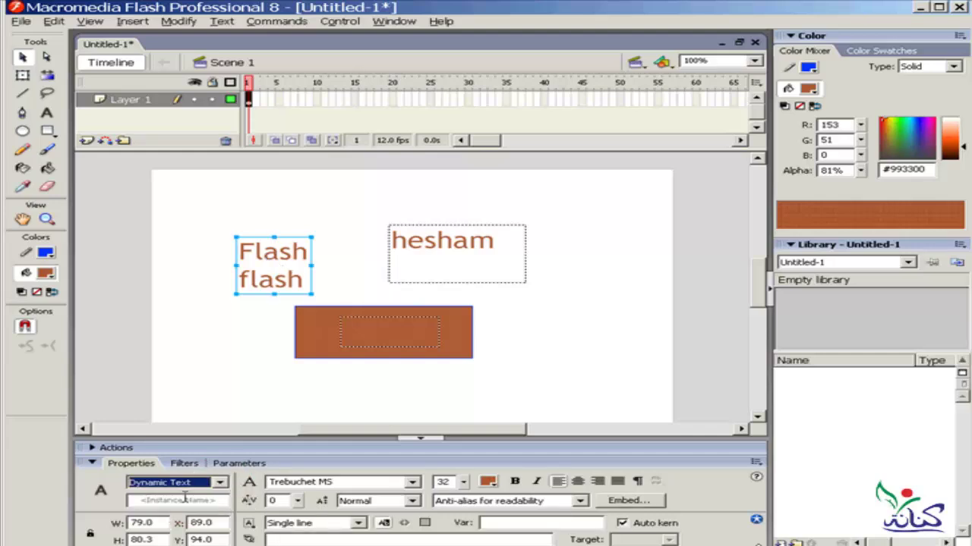
pyautogui.click(215, 376)
# - Set the Flash flash text back to Static Text and reselect it
pyautogui.click(266, 291)
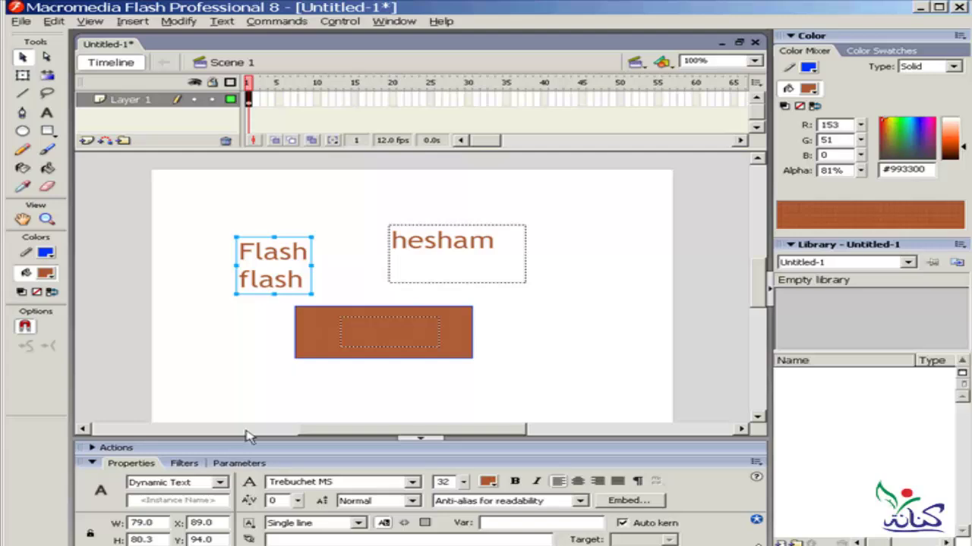
pyautogui.click(220, 483)
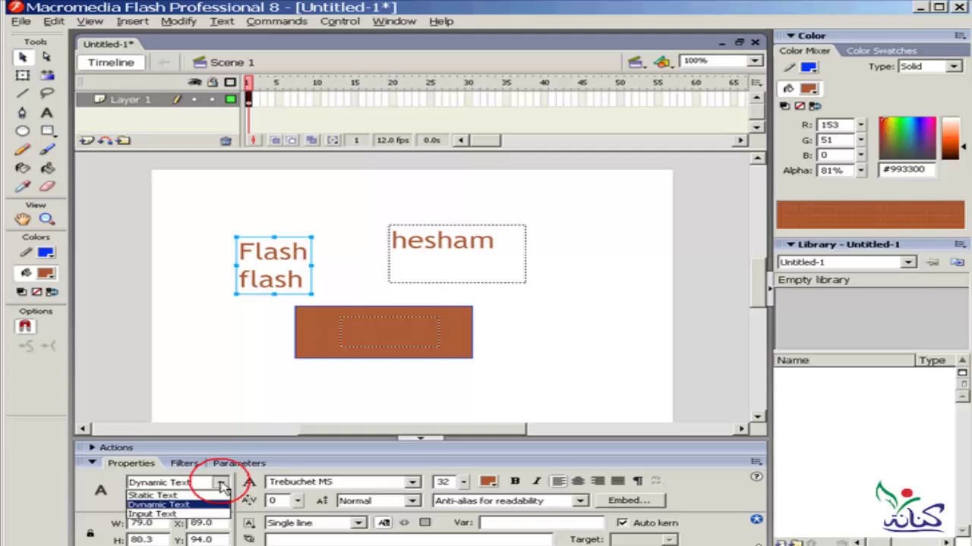
pyautogui.click(183, 493)
pyautogui.click(218, 387)
pyautogui.click(296, 286)
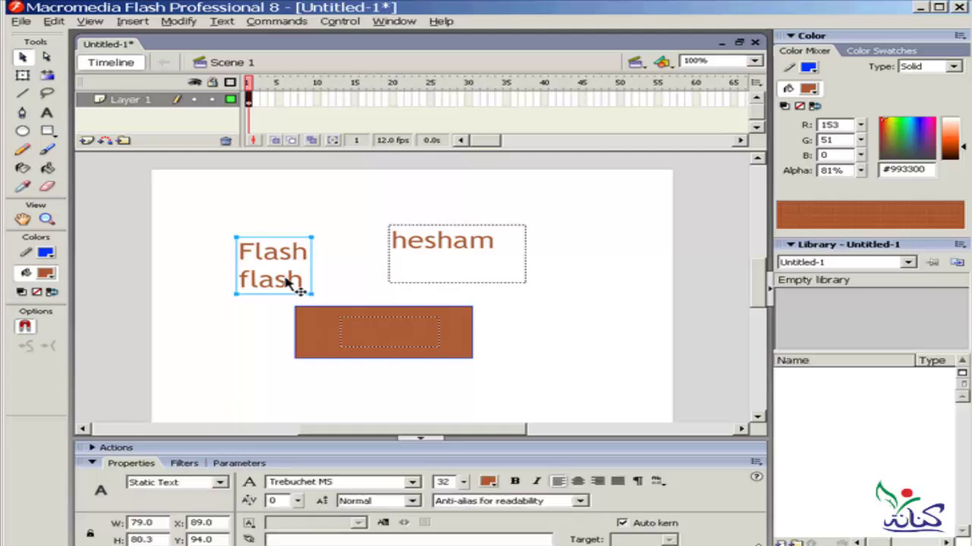